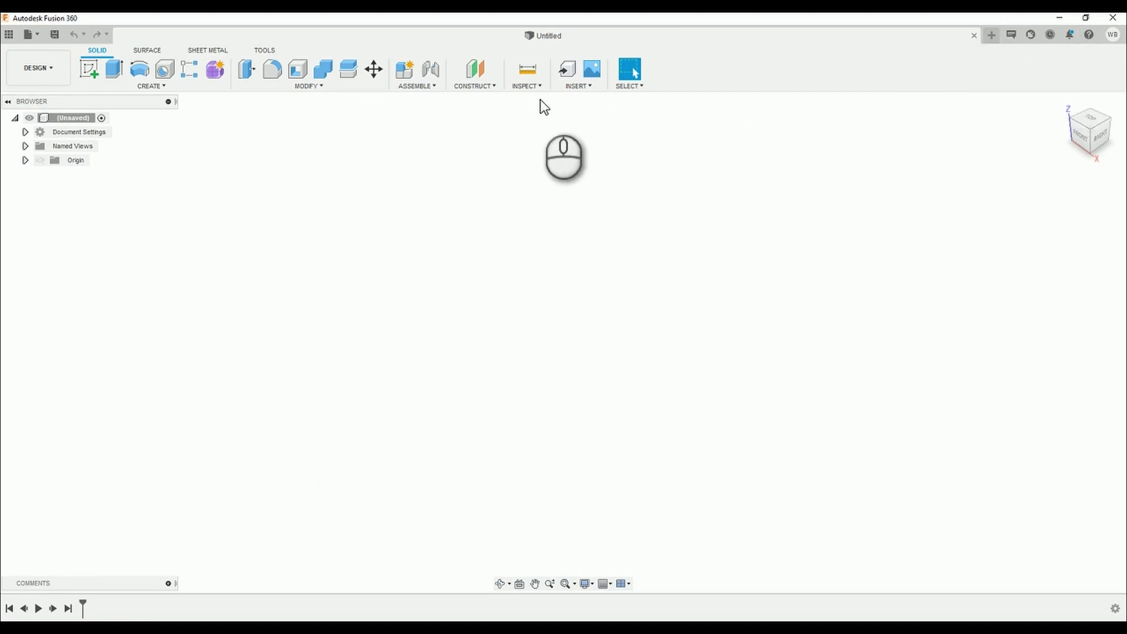
# - Insert the Frontal Image picture from the computer as a canvas on the XZ plane
pyautogui.click(583, 87)
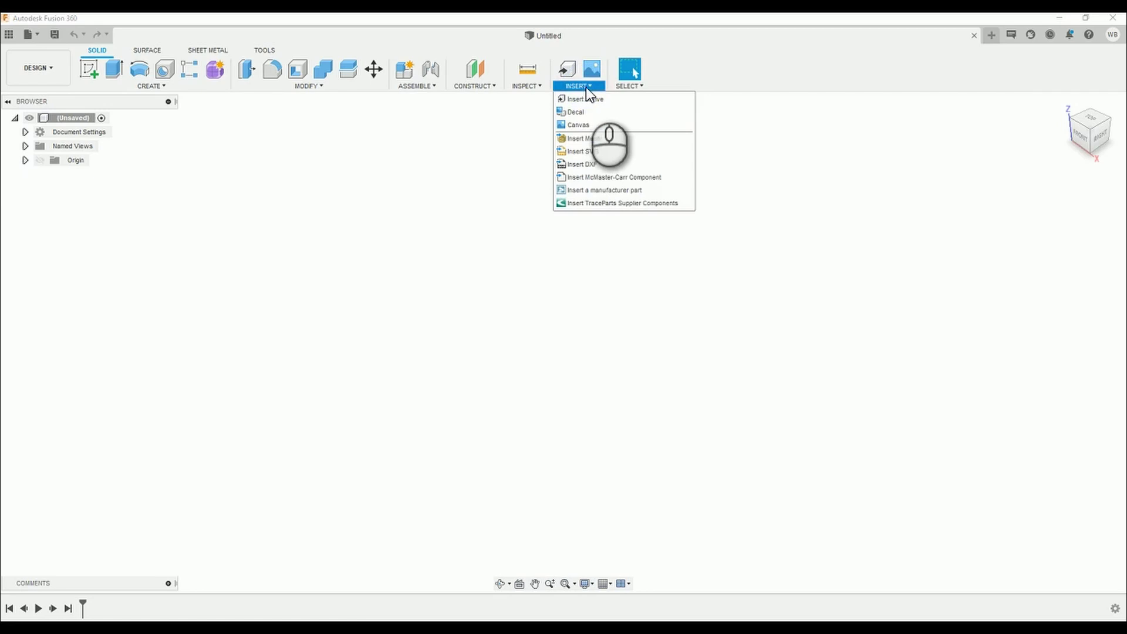
pyautogui.click(586, 126)
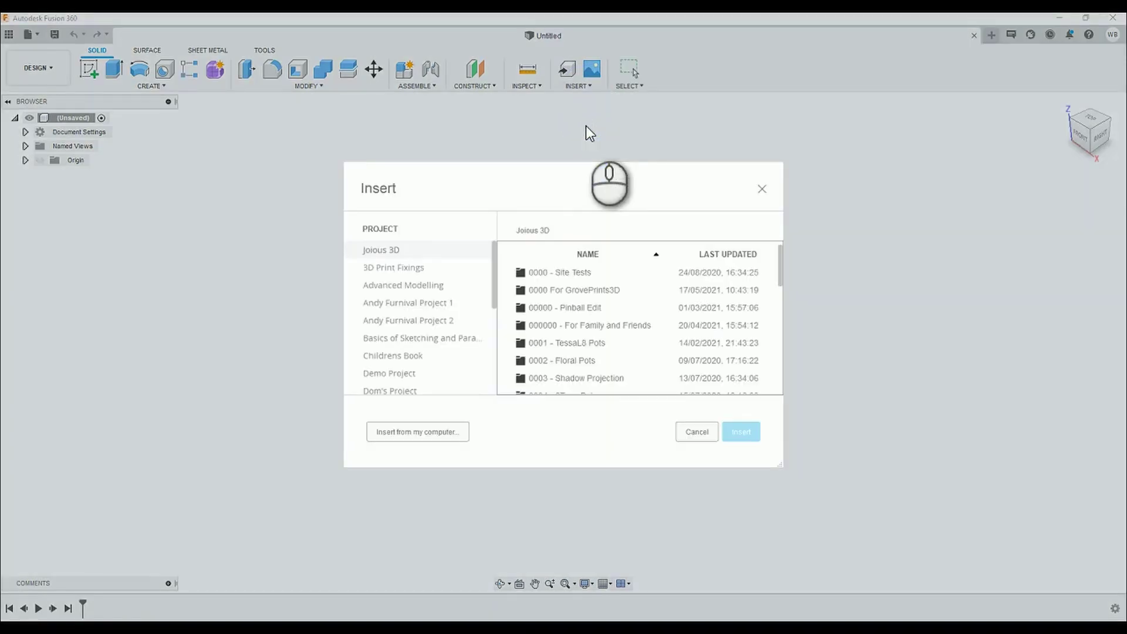
pyautogui.click(428, 427)
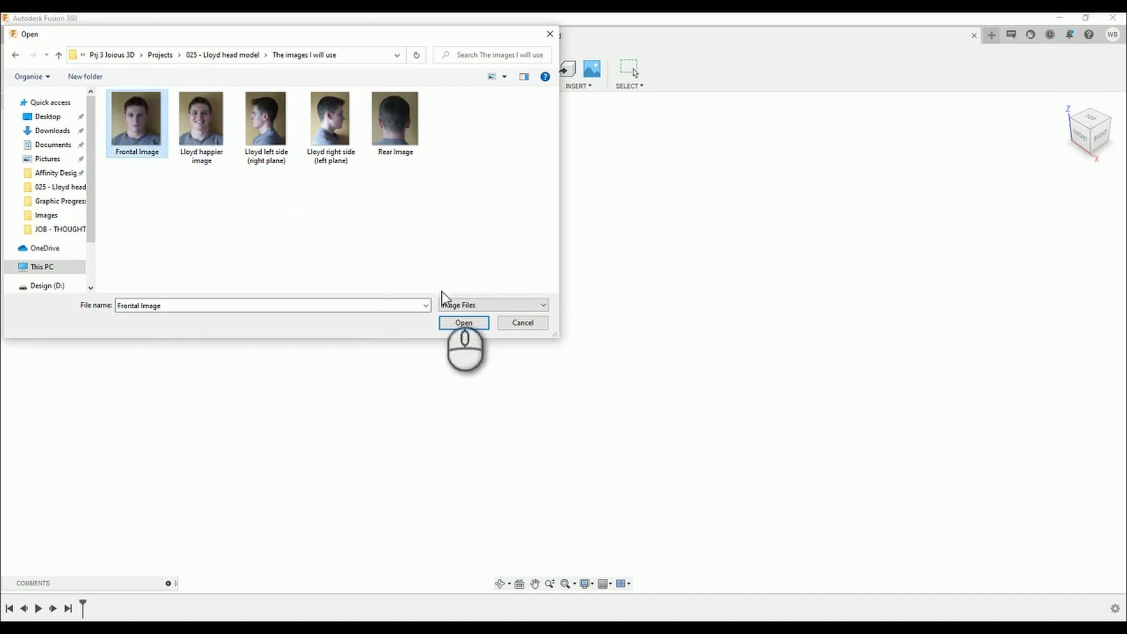
pyautogui.click(486, 326)
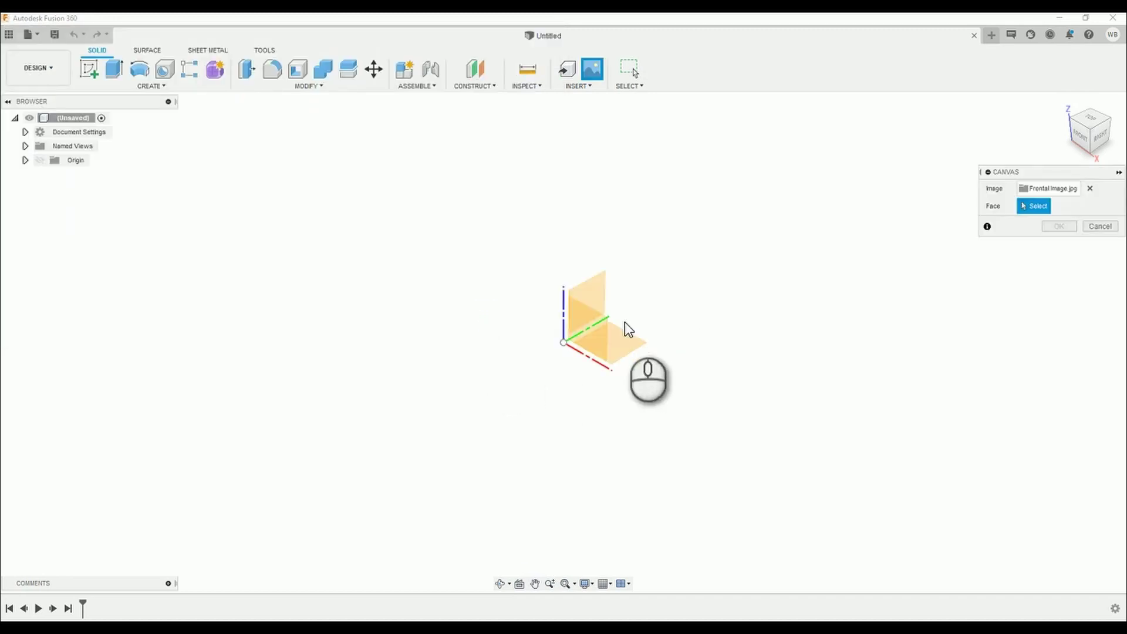
pyautogui.click(600, 323)
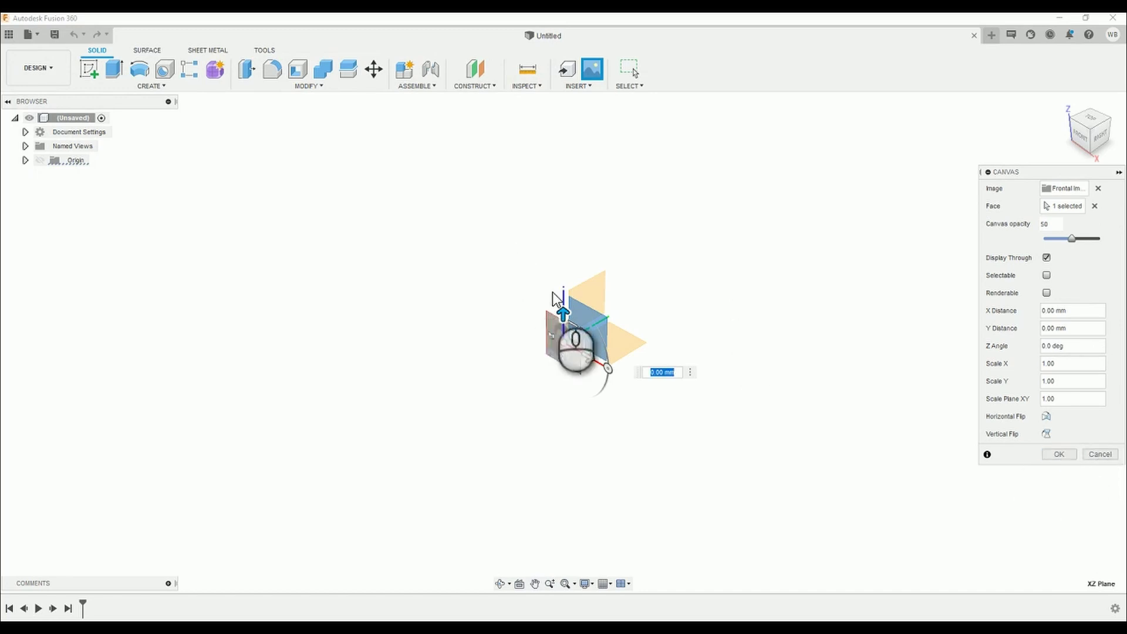
pyautogui.click(1065, 456)
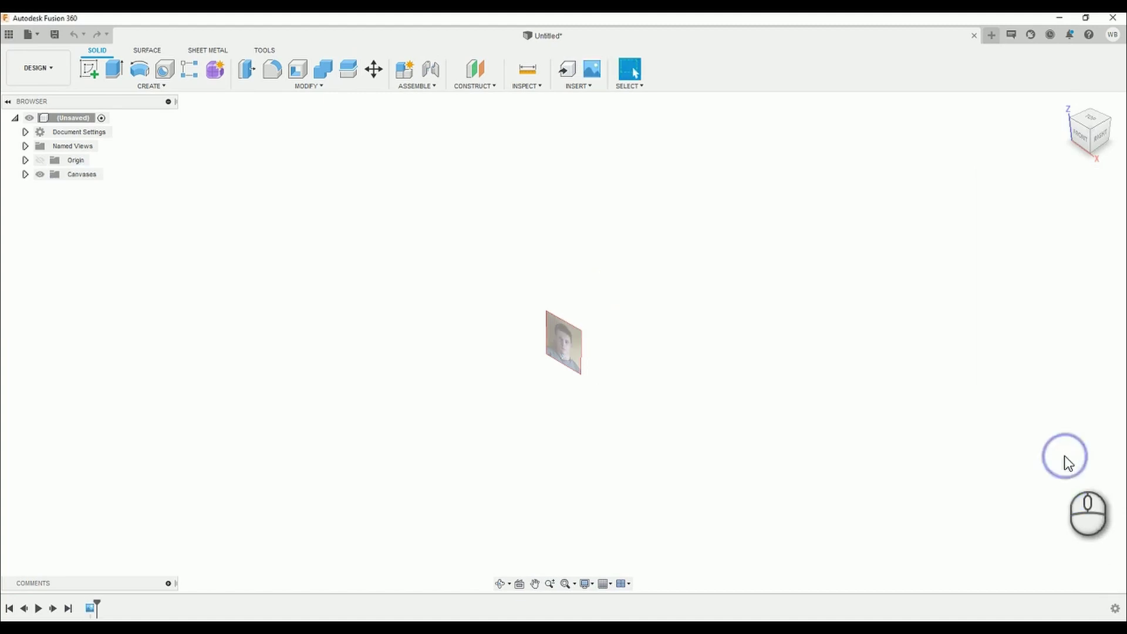
# - Start calibrating the Frontal Image canvas from the front and place the first calibration point at the bottom of the chin
pyautogui.click(1085, 145)
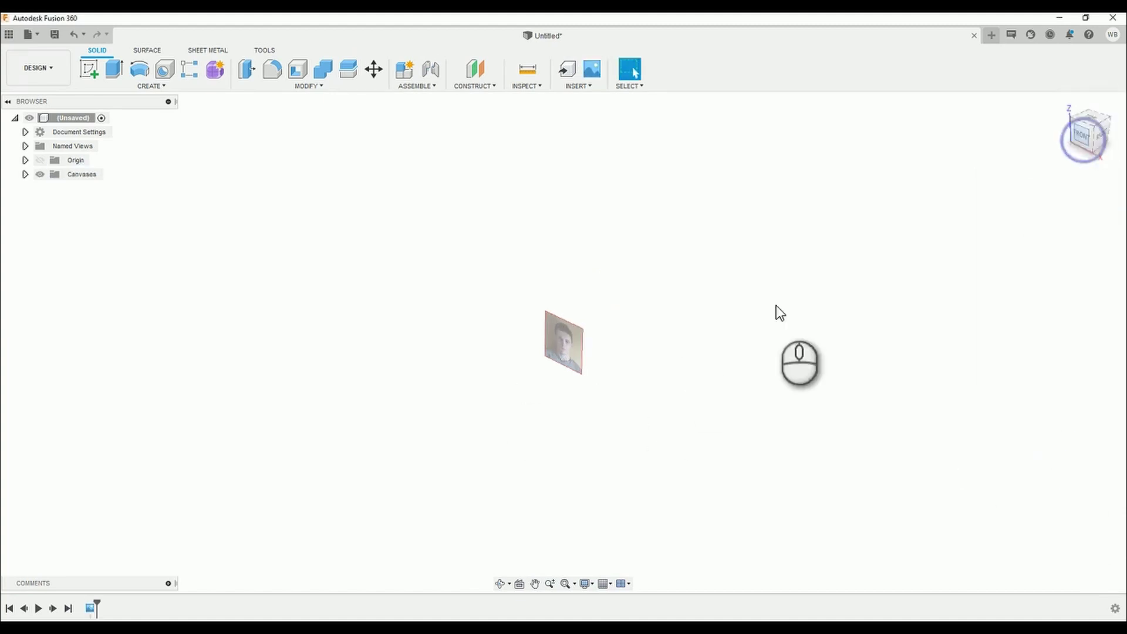
pyautogui.scroll(5, 562, 353)
pyautogui.scroll(2, 587, 347)
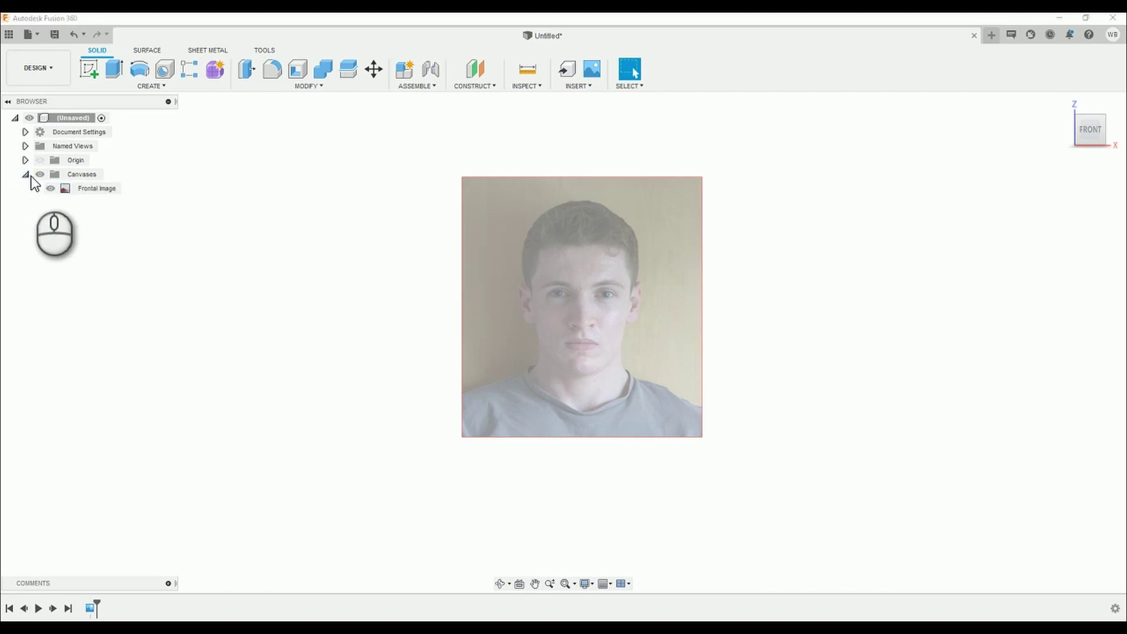
pyautogui.click(101, 192)
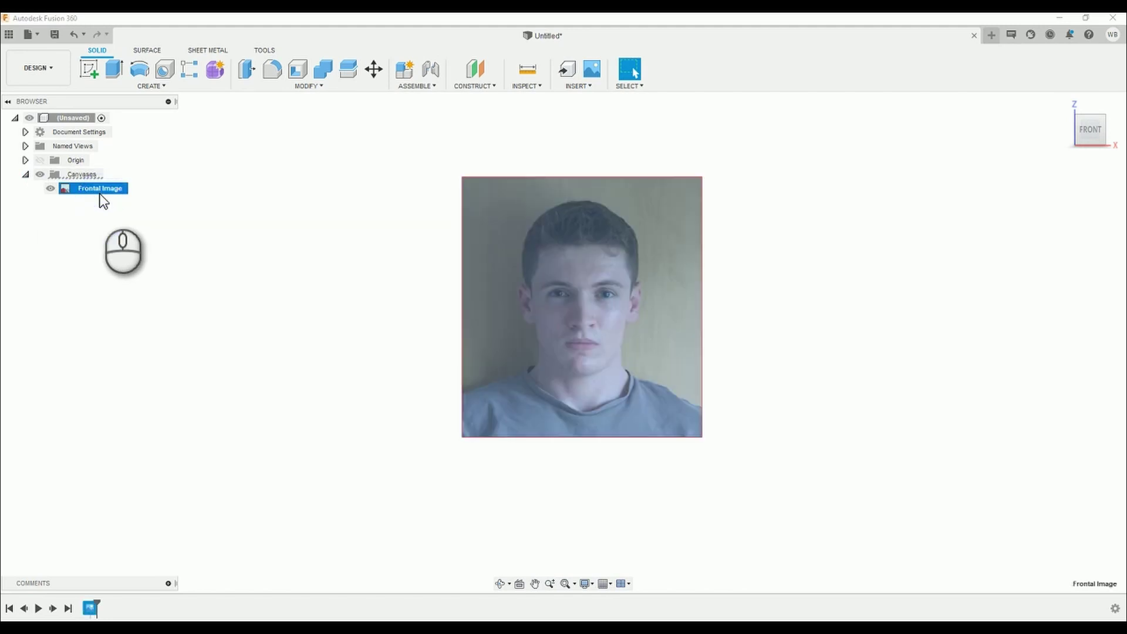
pyautogui.rightClick(99, 188)
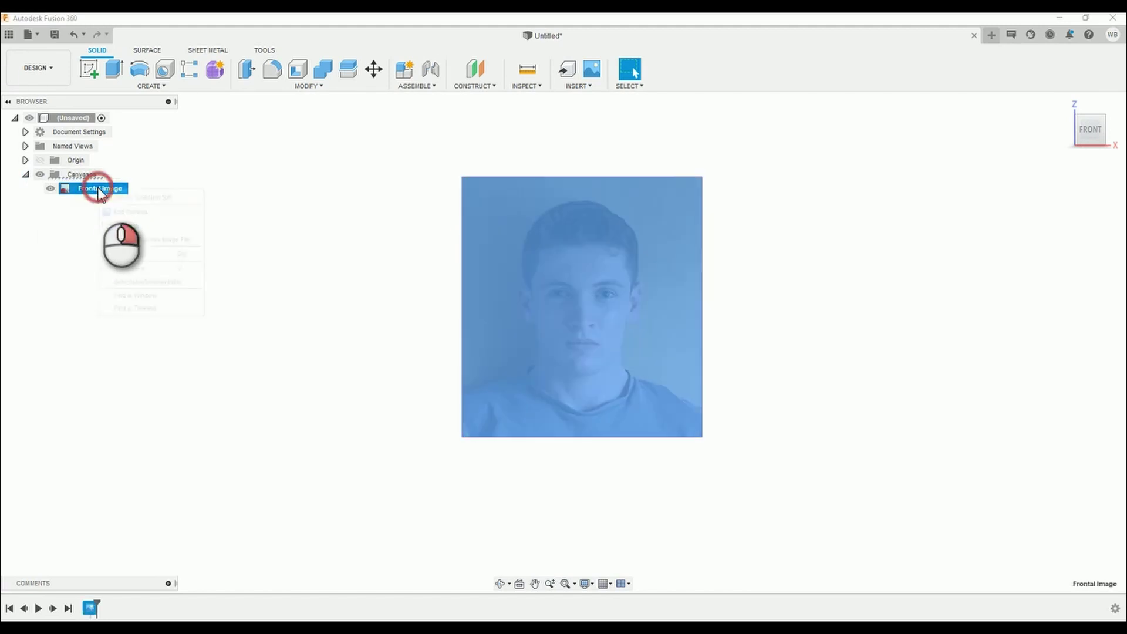
pyautogui.click(128, 227)
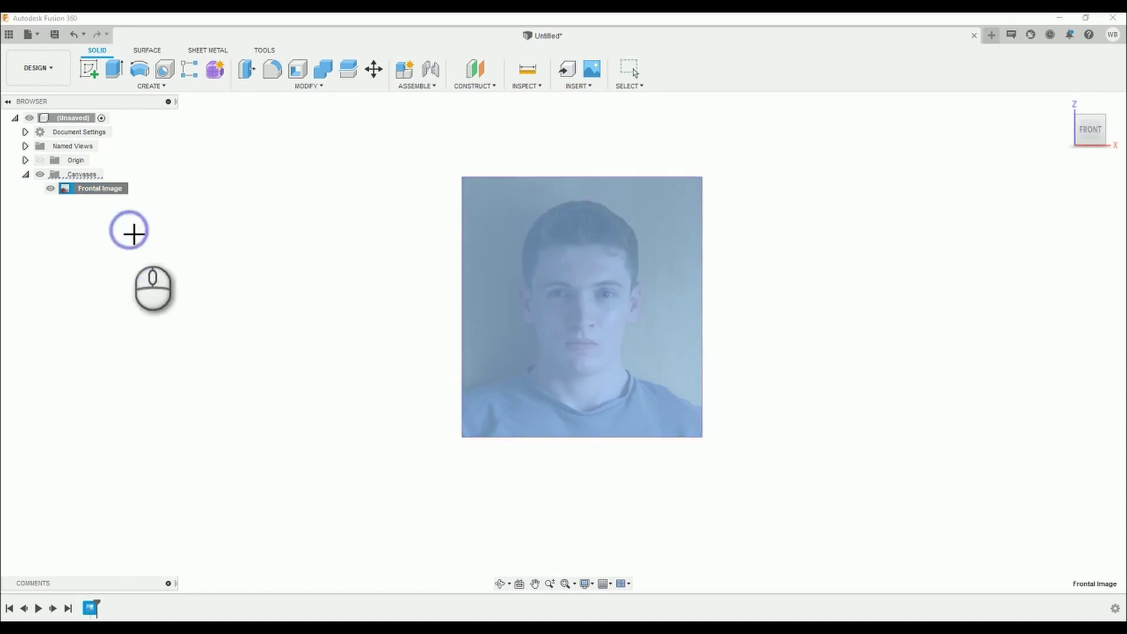
pyautogui.scroll(5, 638, 388)
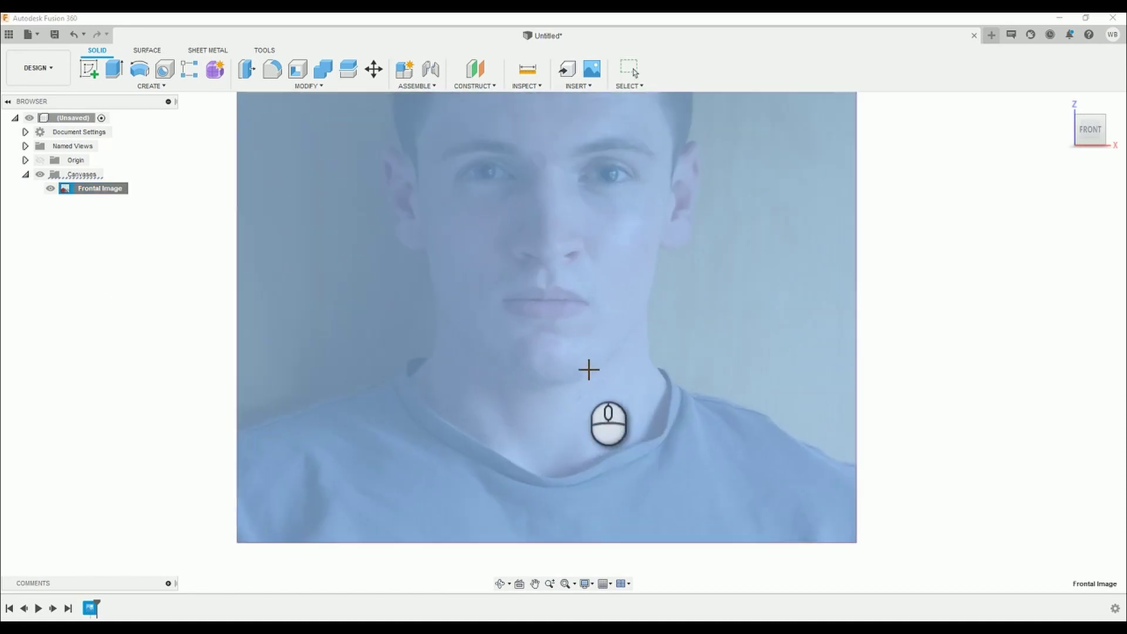
pyautogui.click(550, 387)
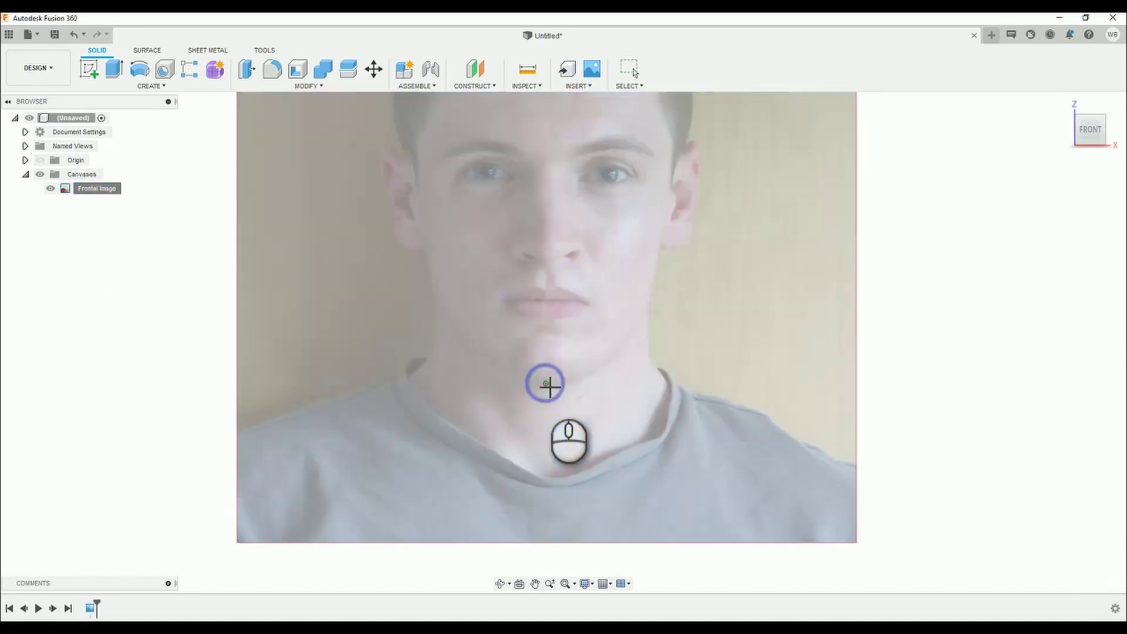
# - Place the second calibration point at the top of the head and set the calibrated distance to 230 mm
pyautogui.scroll(-3, 574, 244)
pyautogui.moveTo(557, 174); pyautogui.dragTo(521, 372, button='middle')
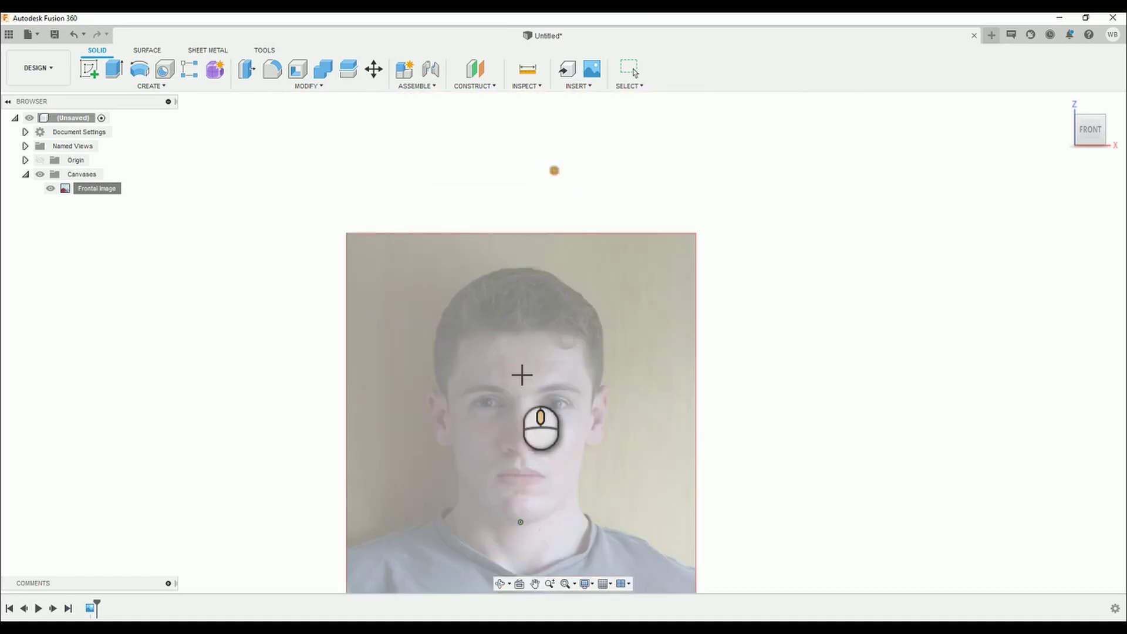
pyautogui.scroll(-1, 517, 270)
pyautogui.scroll(3, 520, 275)
pyautogui.scroll(1, 520, 275)
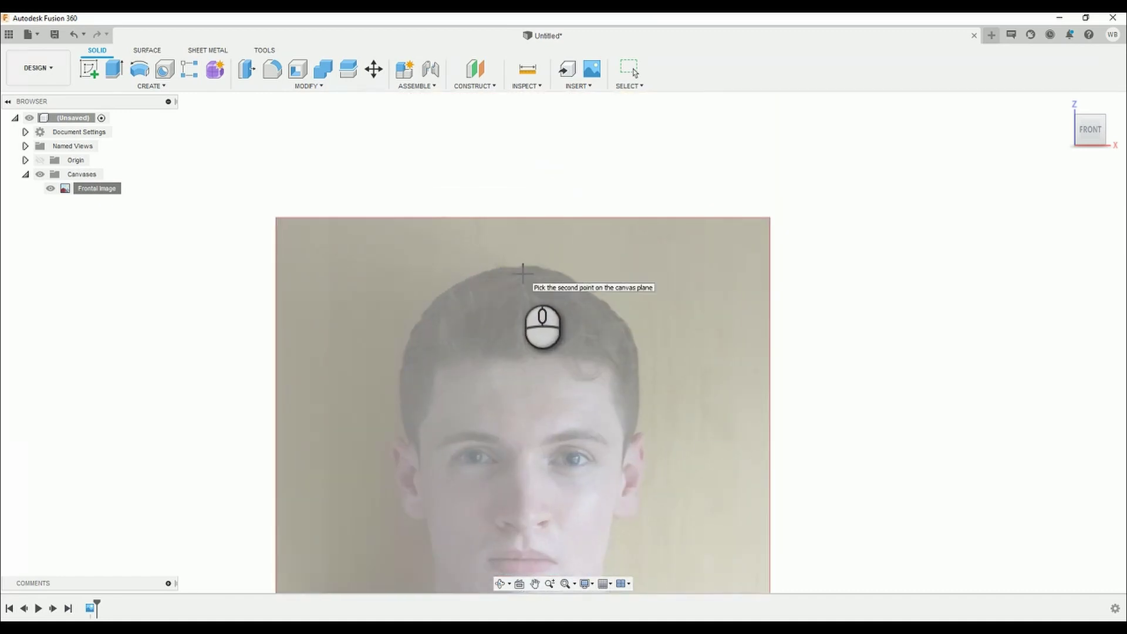
pyautogui.click(522, 269)
pyautogui.scroll(-5, 593, 421)
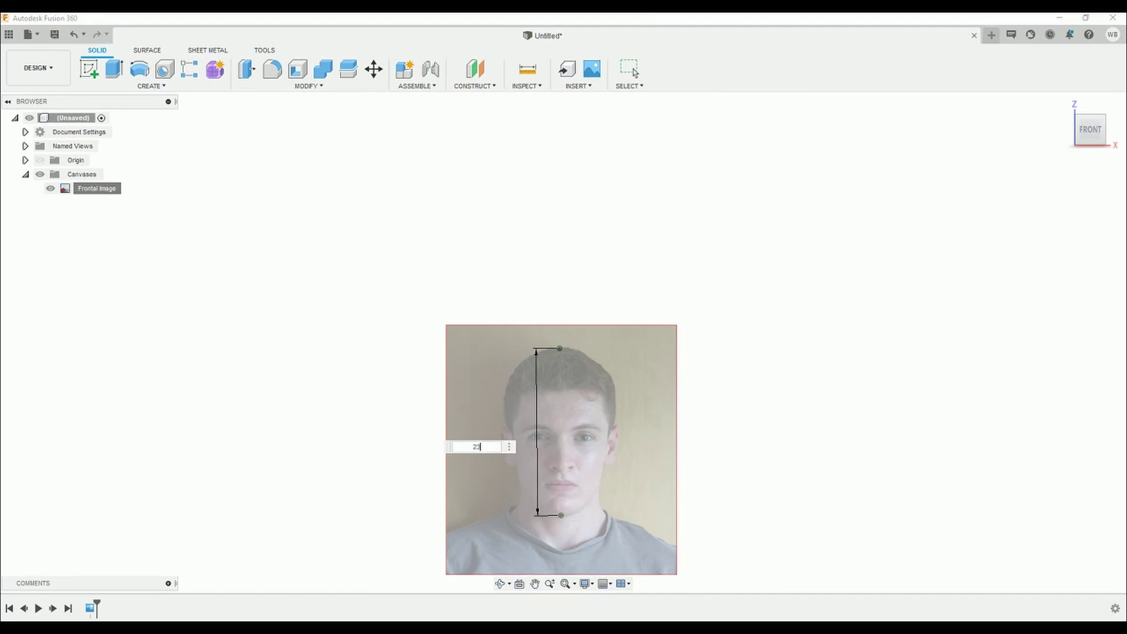
pyautogui.write('230')
pyautogui.press('Return')
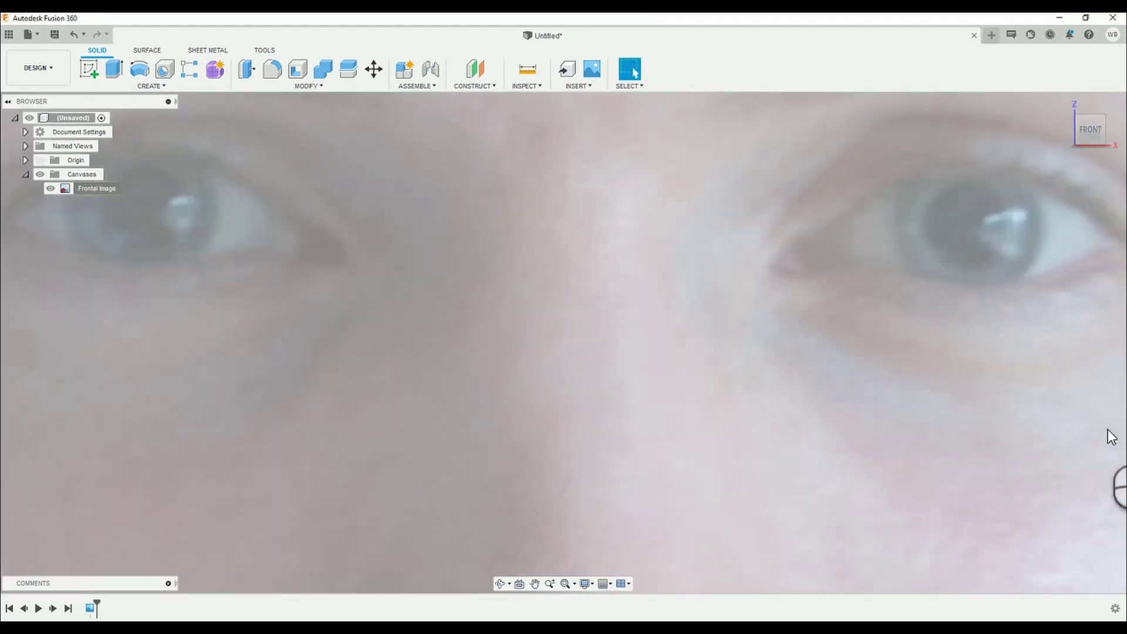
# - Insert the left-side head photo from the computer as a canvas on the YZ plane, perpendicular to the frontal canvas
pyautogui.scroll(-8, 762, 459)
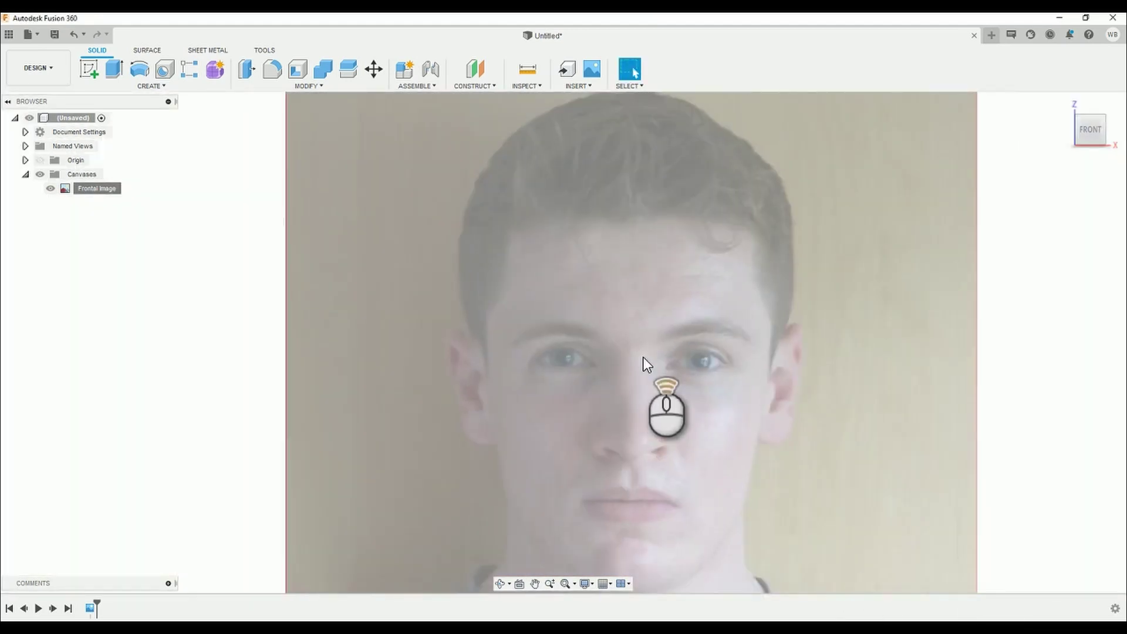
pyautogui.scroll(-4, 644, 358)
pyautogui.scroll(2, 689, 369)
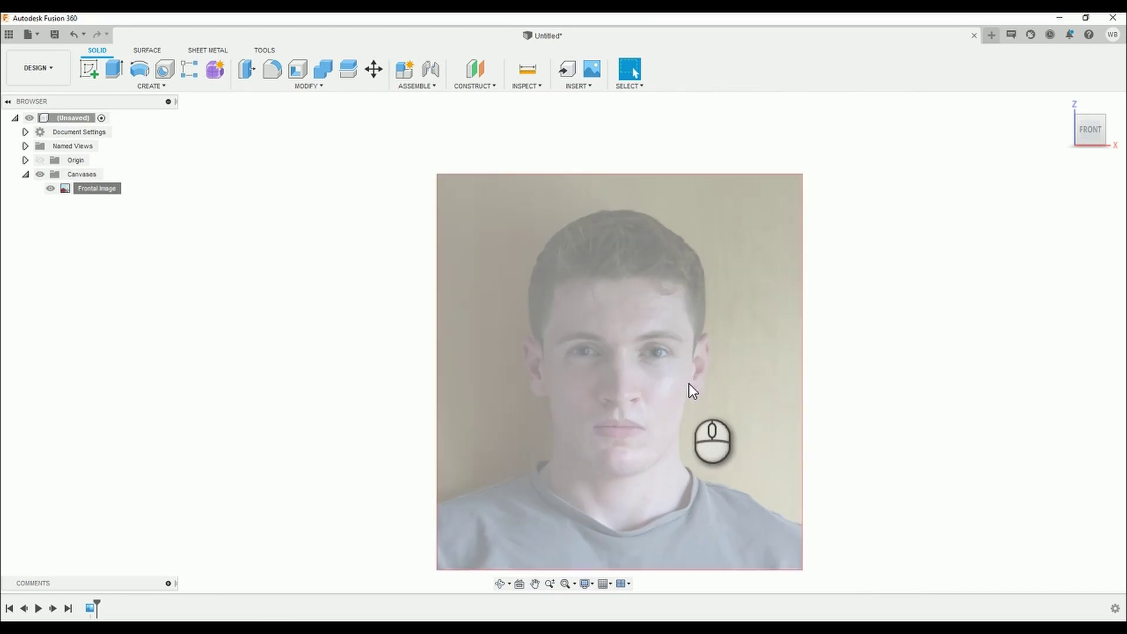
pyautogui.scroll(2, 689, 382)
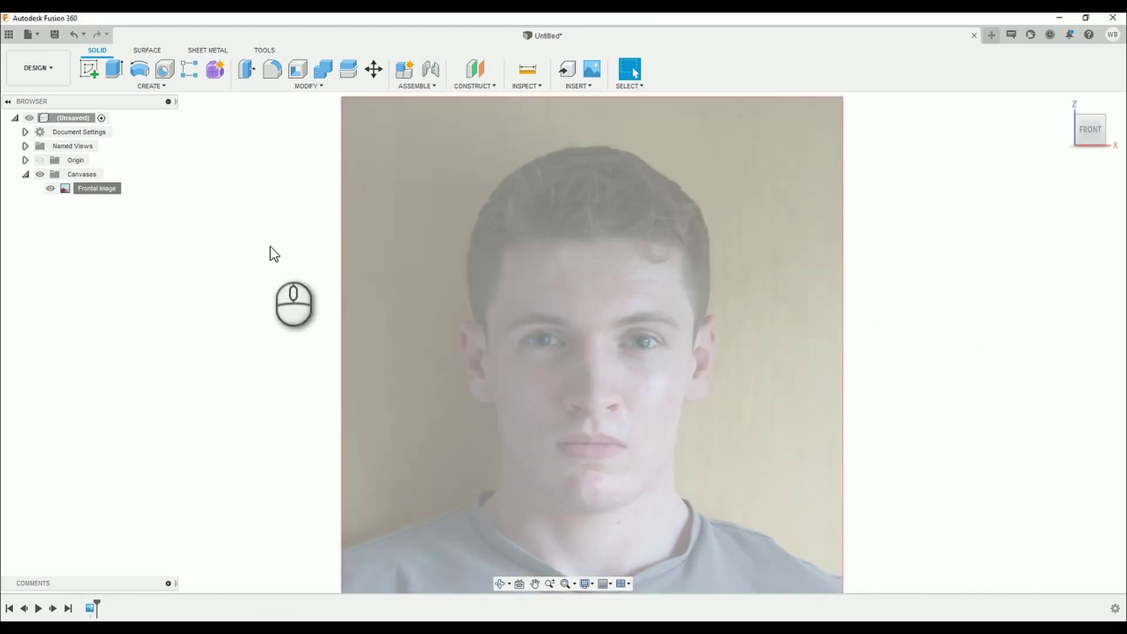
pyautogui.scroll(-4, 178, 300)
pyautogui.keyDown('shift'); pyautogui.moveTo(178, 301); pyautogui.dragTo(579, 276, button='middle'); pyautogui.keyUp('shift')
pyautogui.click(579, 86)
pyautogui.click(582, 97)
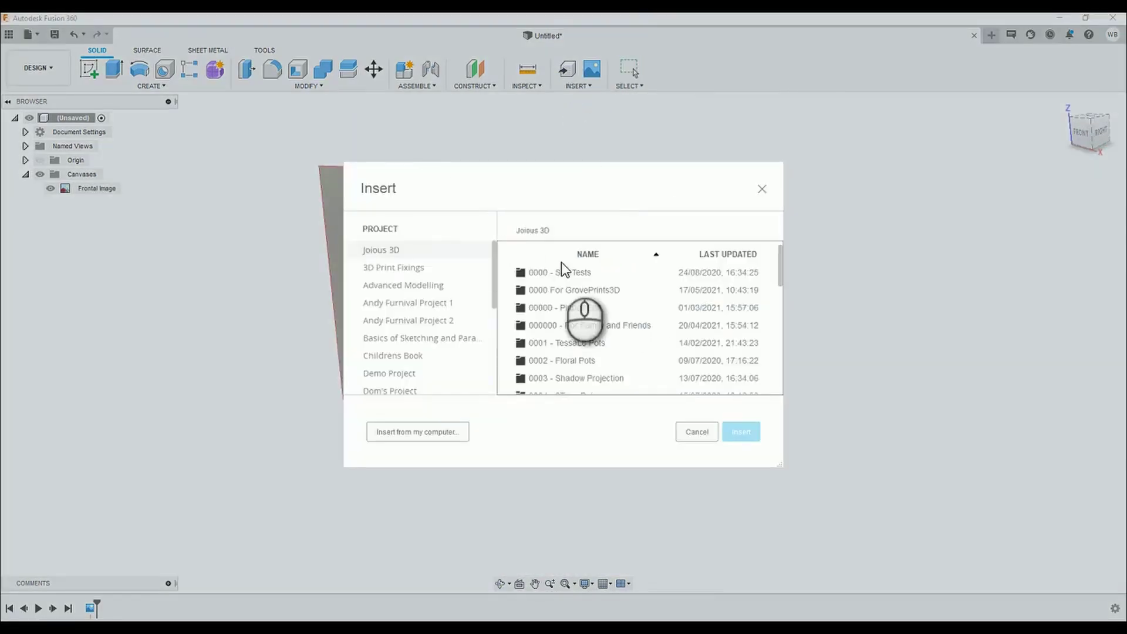
pyautogui.click(418, 432)
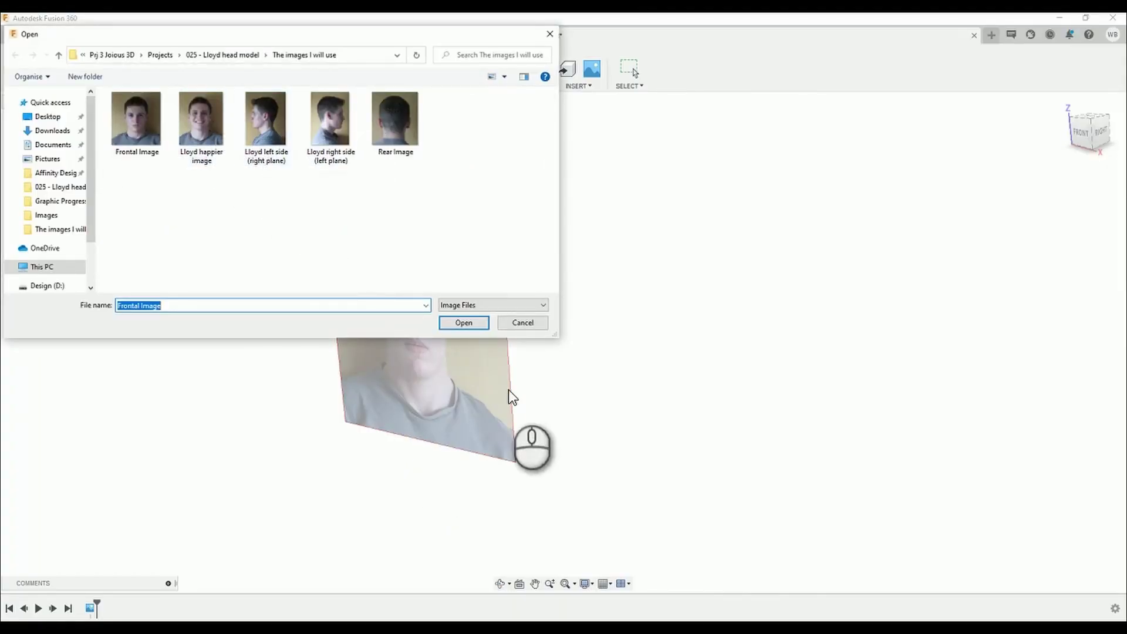
pyautogui.click(266, 120)
pyautogui.click(463, 322)
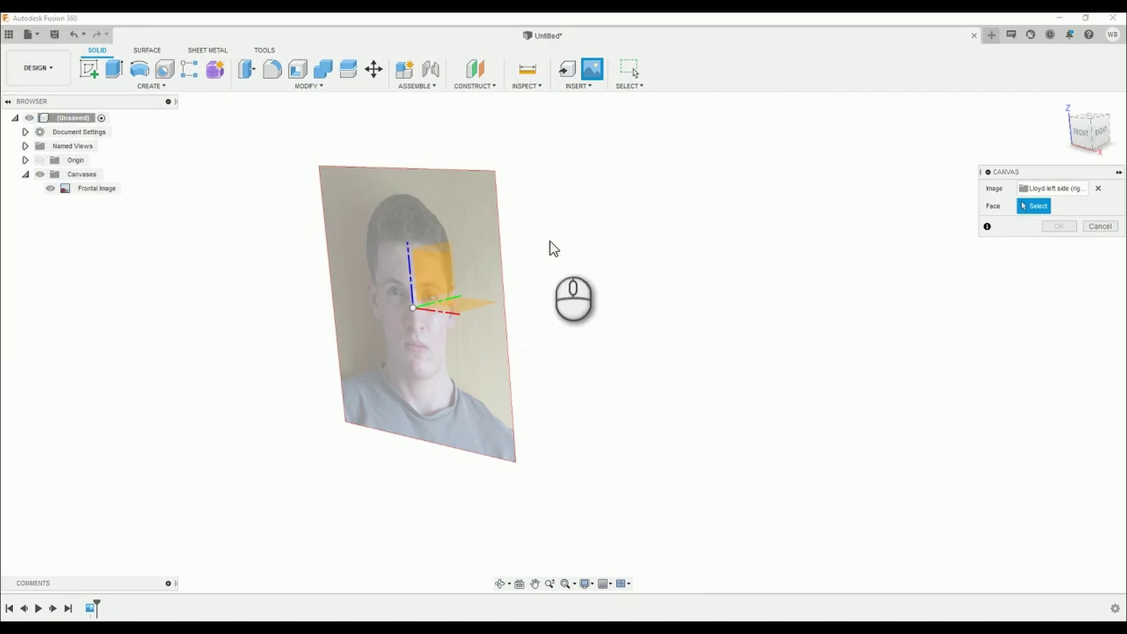
pyautogui.click(460, 262)
pyautogui.click(1066, 437)
# - Compare the size of the side-profile canvas with the frontal canvas from the right and front views
pyautogui.scroll(8, 404, 301)
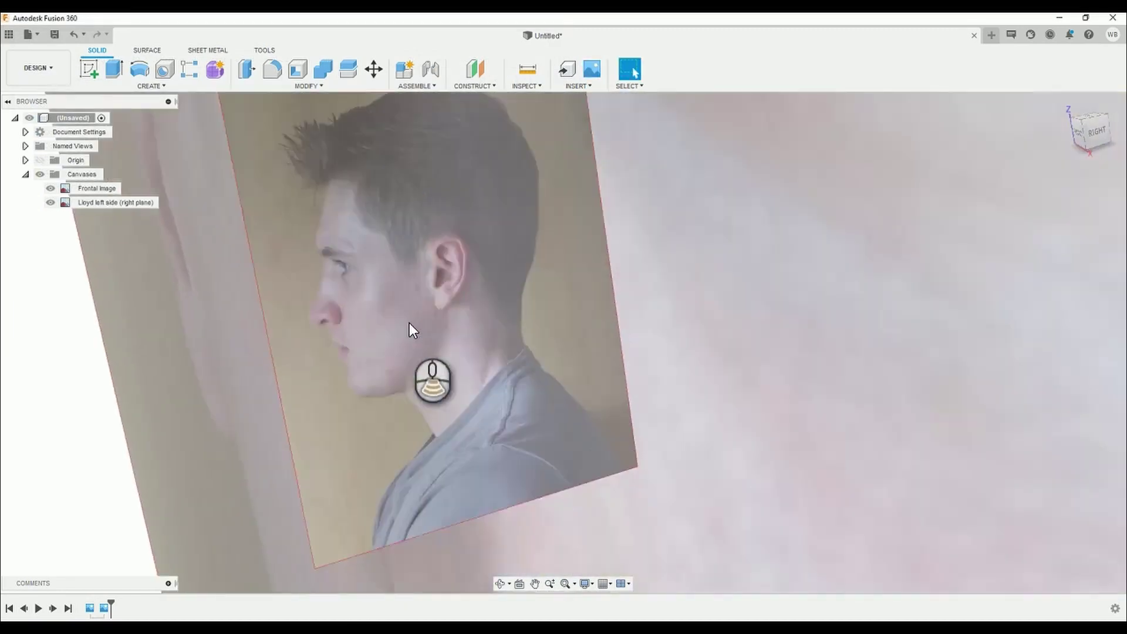
pyautogui.moveTo(411, 322); pyautogui.dragTo(386, 343, button='middle')
pyautogui.scroll(-3, 446, 273)
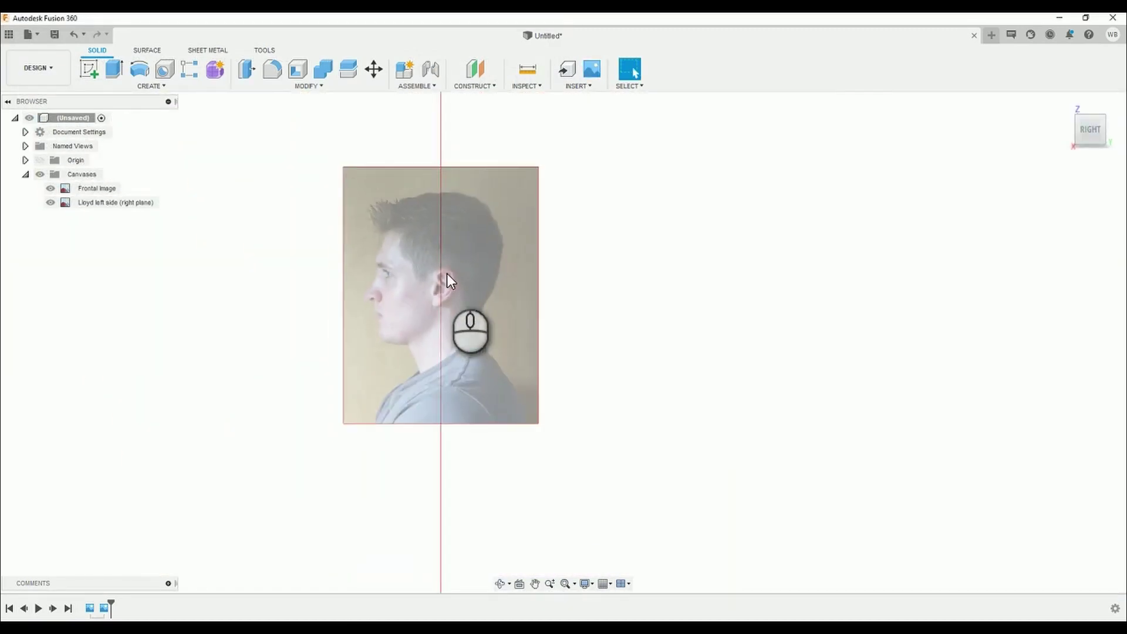
pyautogui.keyDown('shift'); pyautogui.moveTo(447, 273); pyautogui.dragTo(537, 253, button='middle'); pyautogui.keyUp('shift')
pyautogui.scroll(-8, 546, 246)
pyautogui.click(1097, 135)
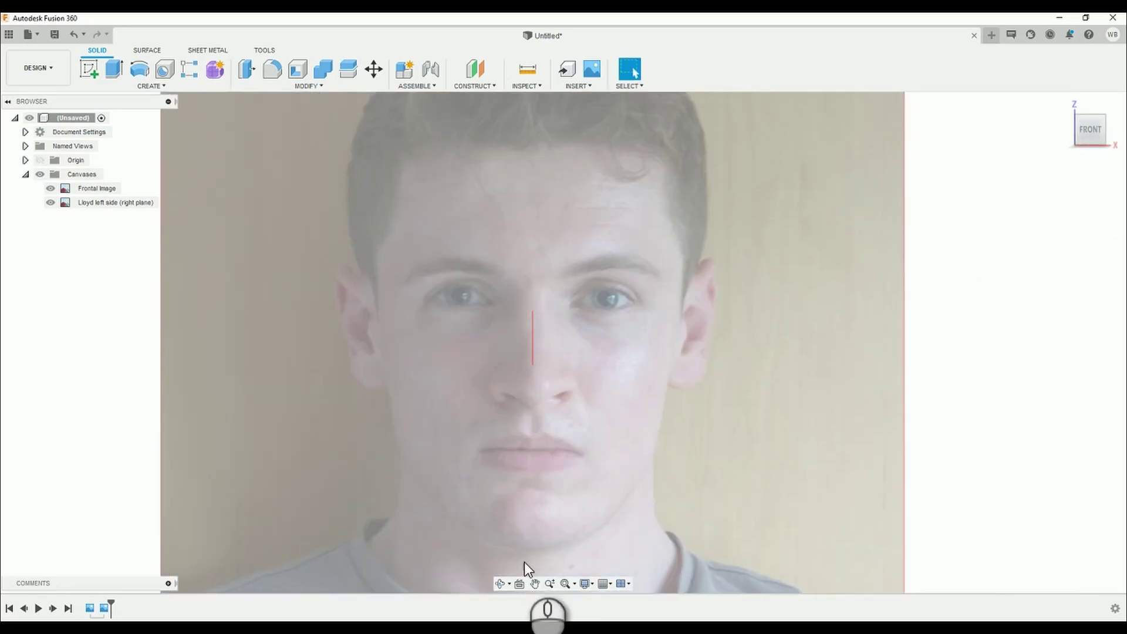
pyautogui.scroll(-3, 533, 551)
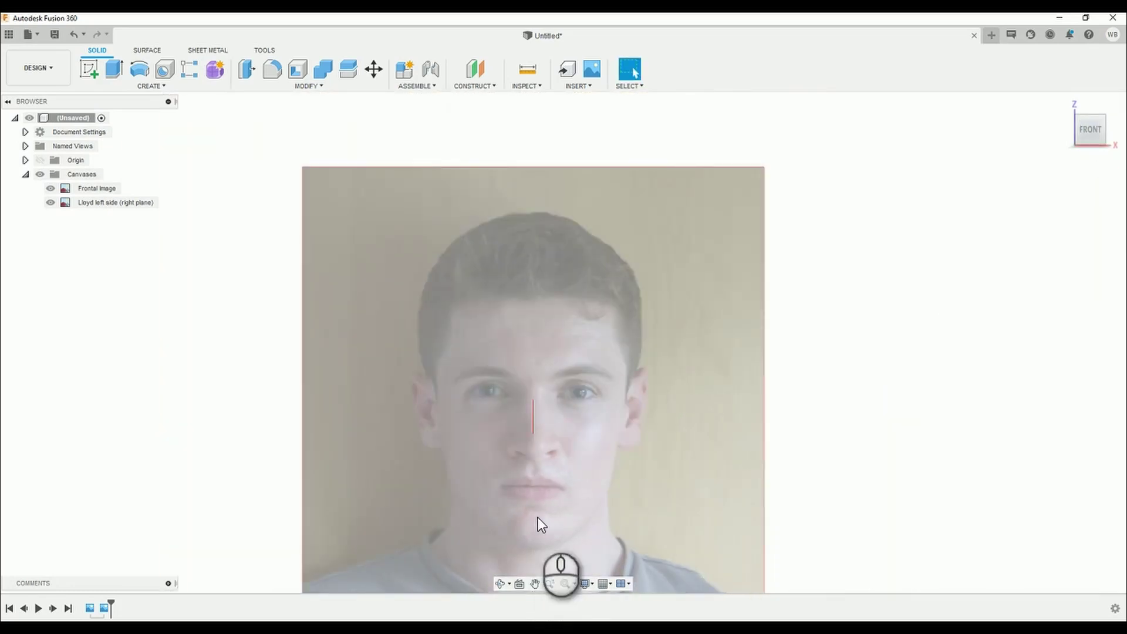
pyautogui.keyDown('shift'); pyautogui.moveTo(839, 300); pyautogui.dragTo(704, 281, button='middle'); pyautogui.keyUp('shift')
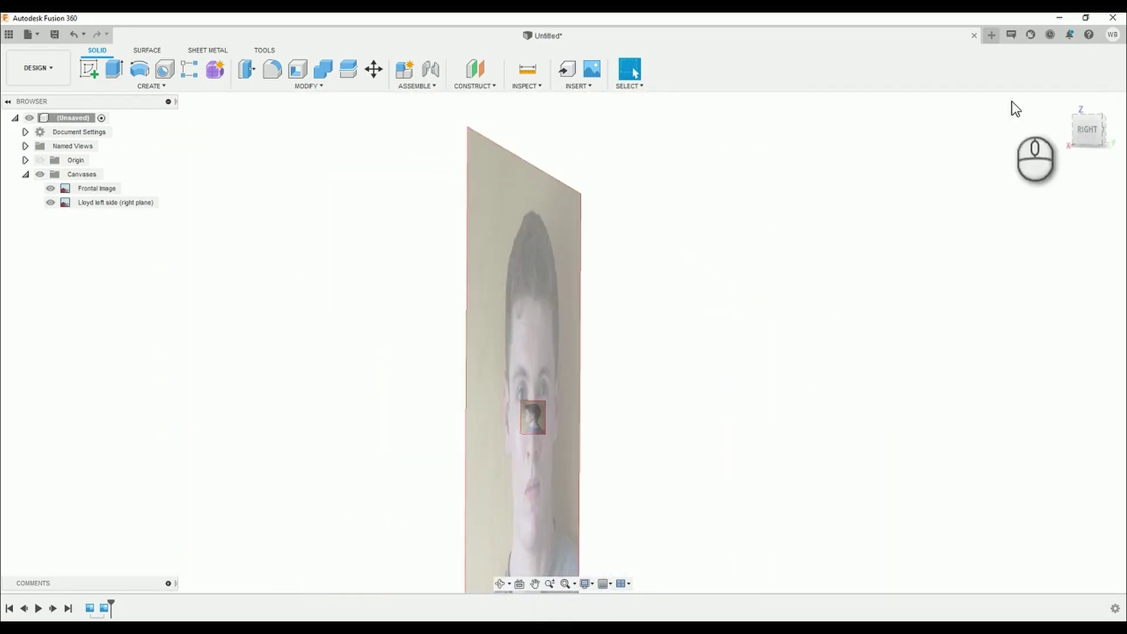
# - Calibrate the side-profile canvas in the right view, using points at the bottom of the chin and the top of the hair
pyautogui.click(1085, 128)
pyautogui.scroll(10, 529, 422)
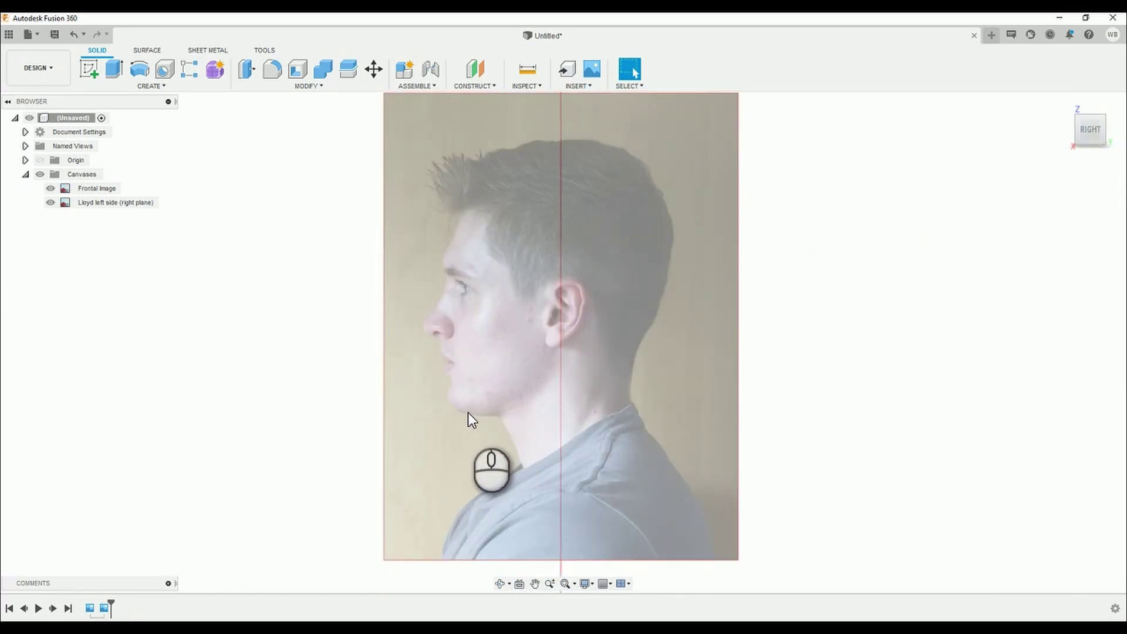
pyautogui.rightClick(110, 203)
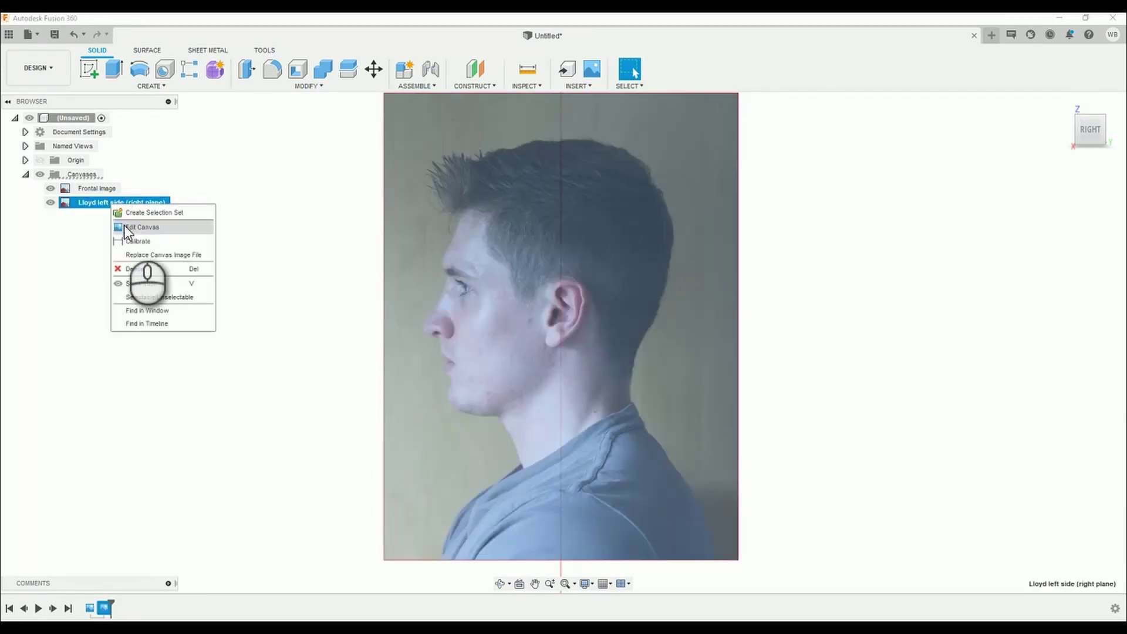
pyautogui.click(132, 242)
pyautogui.click(484, 415)
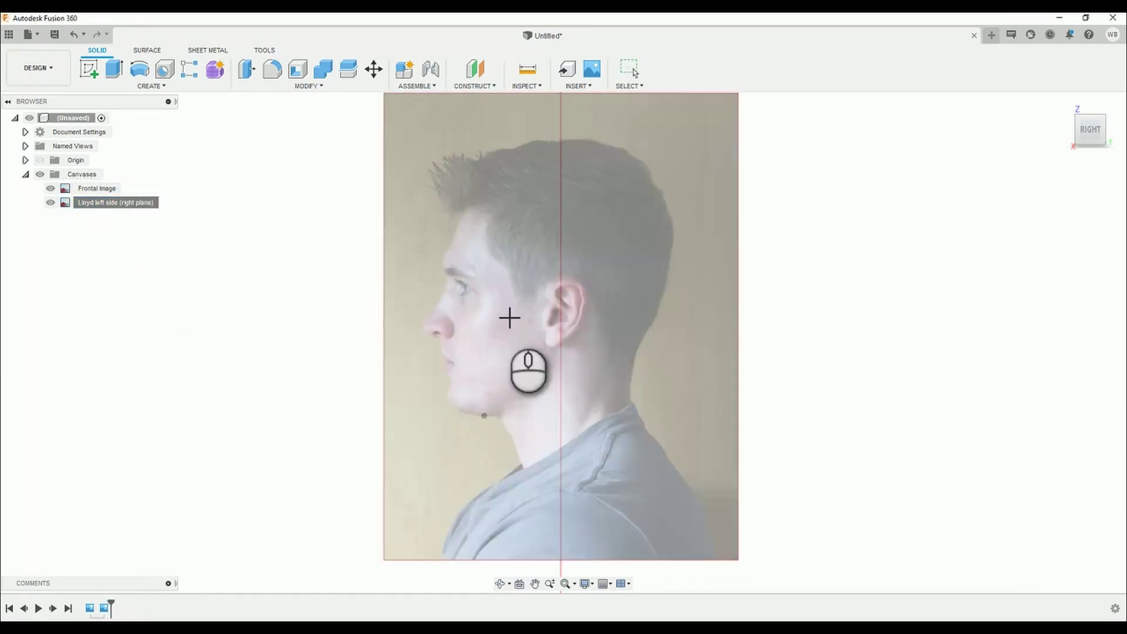
pyautogui.click(489, 145)
pyautogui.press('Return')
# - Edit the left-side head canvas and shift it down to a Y distance of about -9.06 mm
pyautogui.keyDown('shift'); pyautogui.moveTo(555, 293); pyautogui.dragTo(584, 291, button='middle'); pyautogui.keyUp('shift')
pyautogui.click(1103, 128)
pyautogui.scroll(5, 499, 312)
pyautogui.keyDown('shift'); pyautogui.moveTo(499, 259); pyautogui.dragTo(527, 256, button='middle'); pyautogui.keyUp('shift')
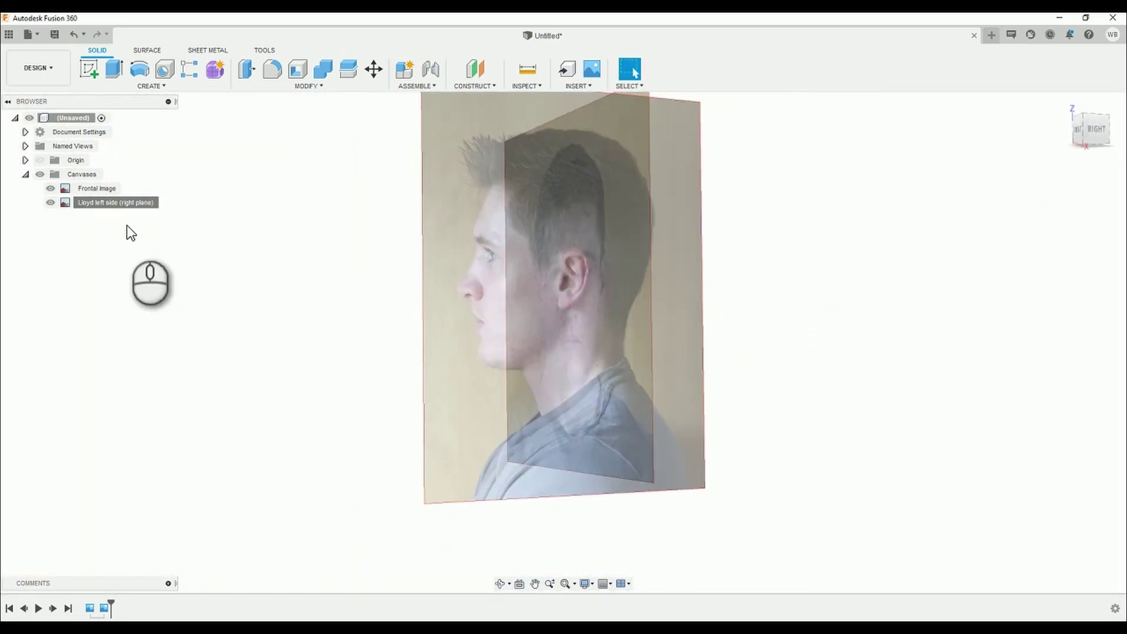
pyautogui.rightClick(106, 205)
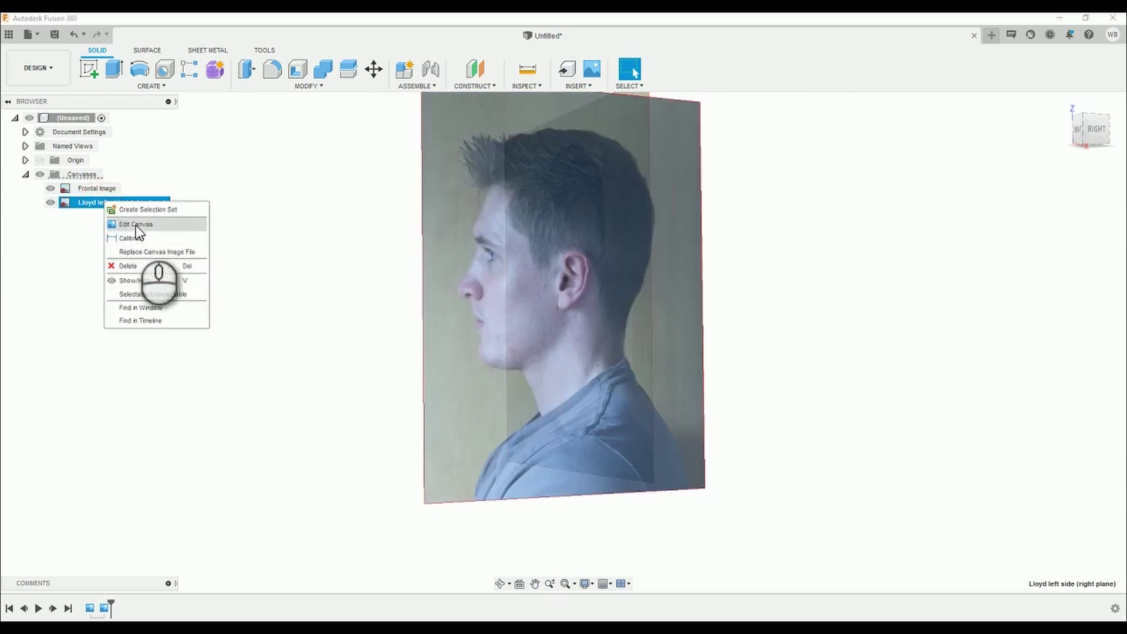
pyautogui.click(135, 223)
pyautogui.moveTo(572, 289); pyautogui.dragTo(573, 301)
pyautogui.keyDown('shift'); pyautogui.moveTo(534, 264); pyautogui.dragTo(554, 267, button='middle'); pyautogui.keyUp('shift')
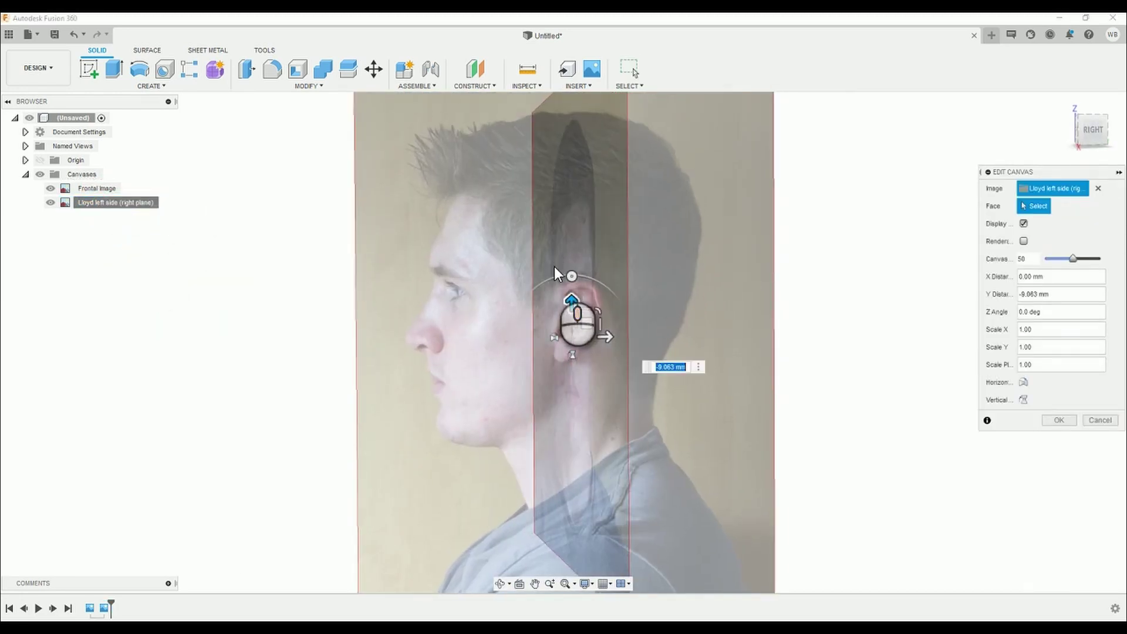
# - Compare the head heights from the front and right, and lower the left-side canvas to a Y distance of about -16.05 mm
pyautogui.click(1076, 125)
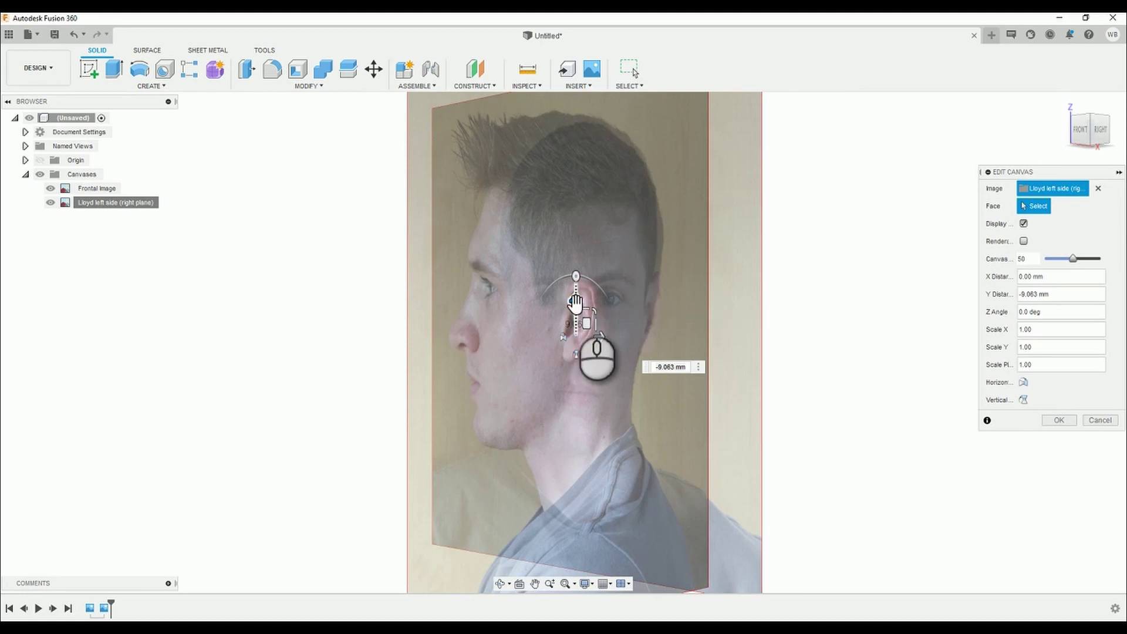
pyautogui.click(1098, 130)
pyautogui.click(1073, 128)
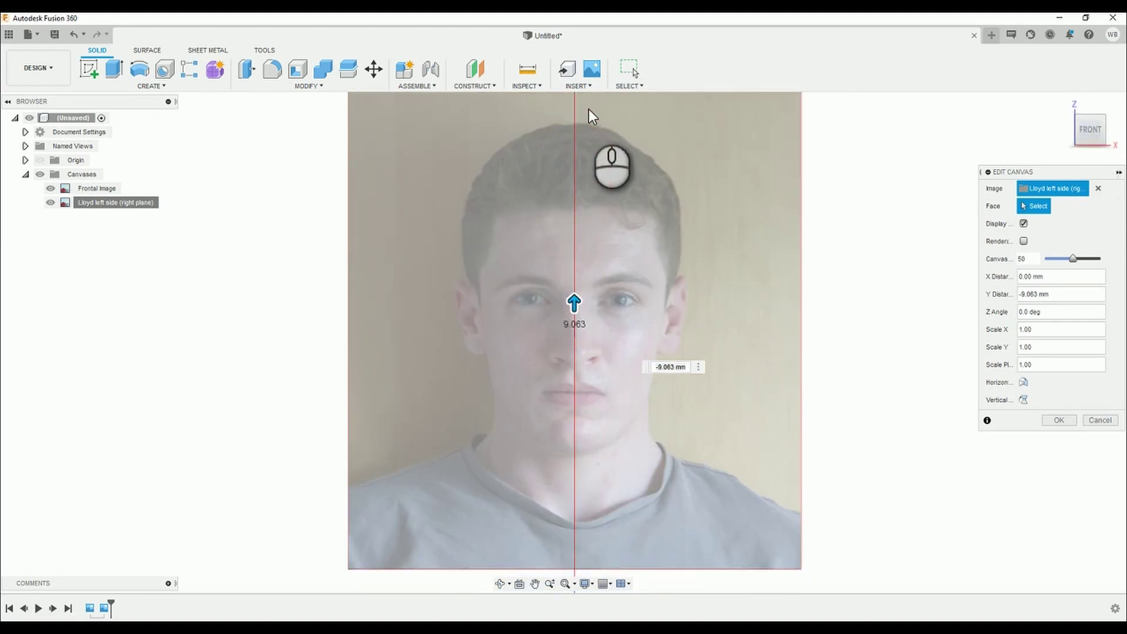
pyautogui.click(1111, 129)
pyautogui.click(1070, 128)
pyautogui.click(1100, 132)
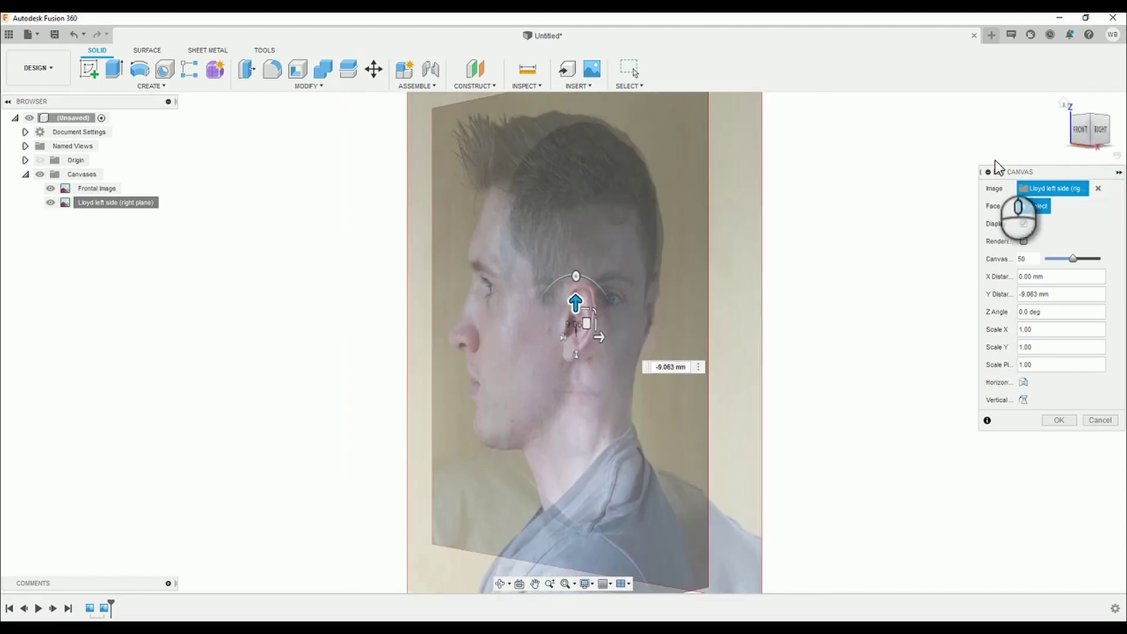
pyautogui.moveTo(574, 301); pyautogui.dragTo(569, 317)
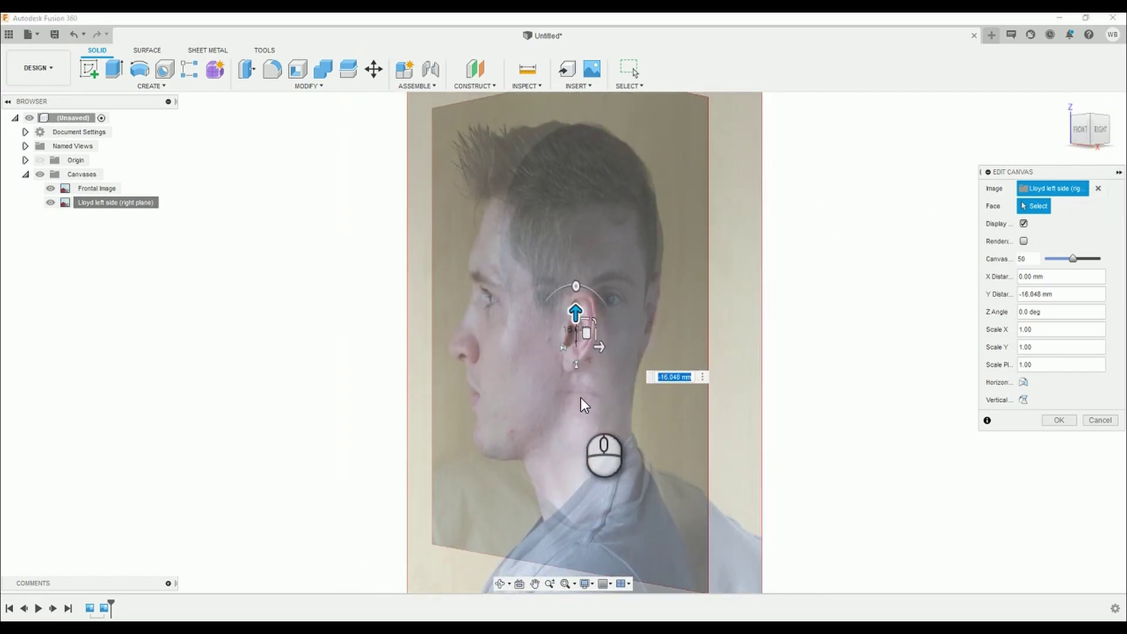
pyautogui.click(1061, 420)
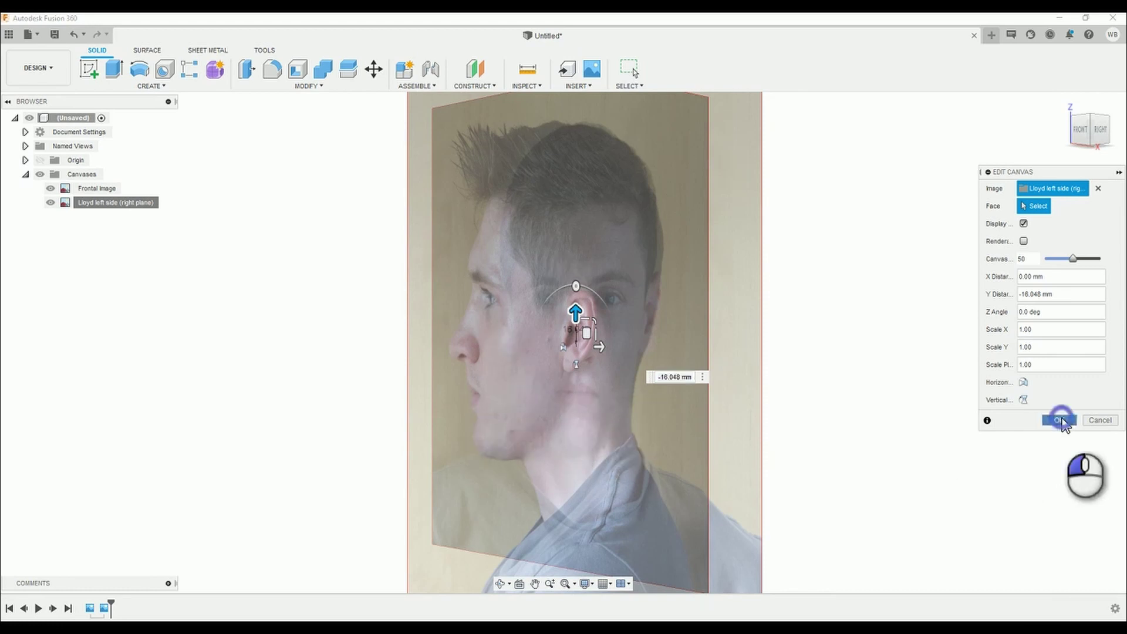
# - Place calibration points on the left-side canvas at the bottom of the chin and level with the top of the hair
pyautogui.rightClick(94, 202)
pyautogui.click(1105, 131)
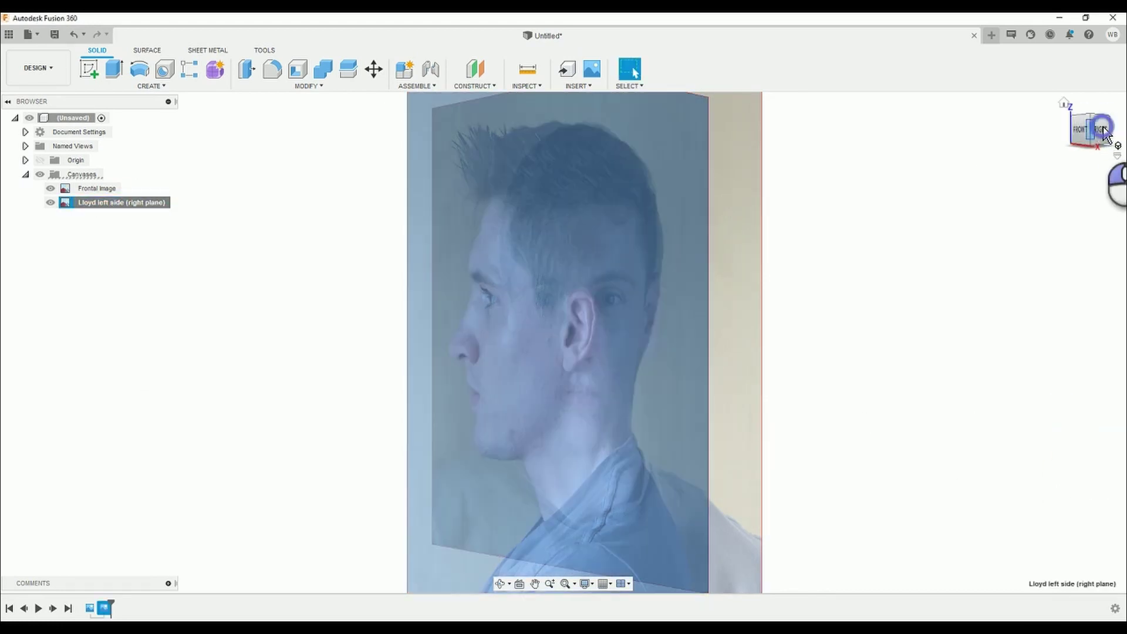
pyautogui.rightClick(88, 203)
pyautogui.click(112, 224)
pyautogui.click(466, 453)
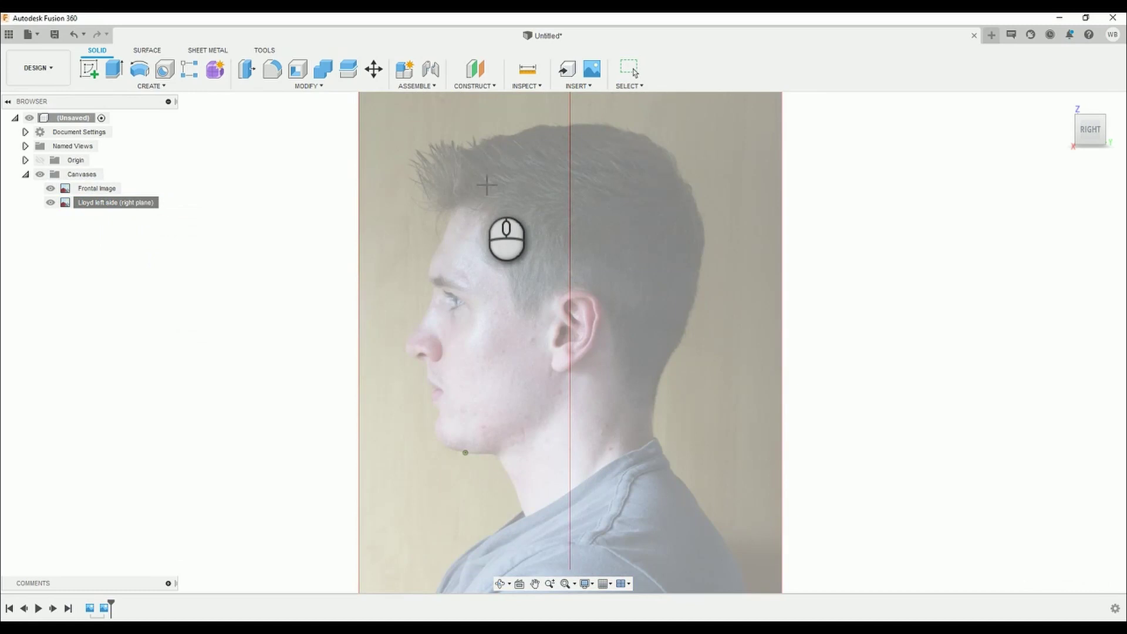
pyautogui.click(470, 125)
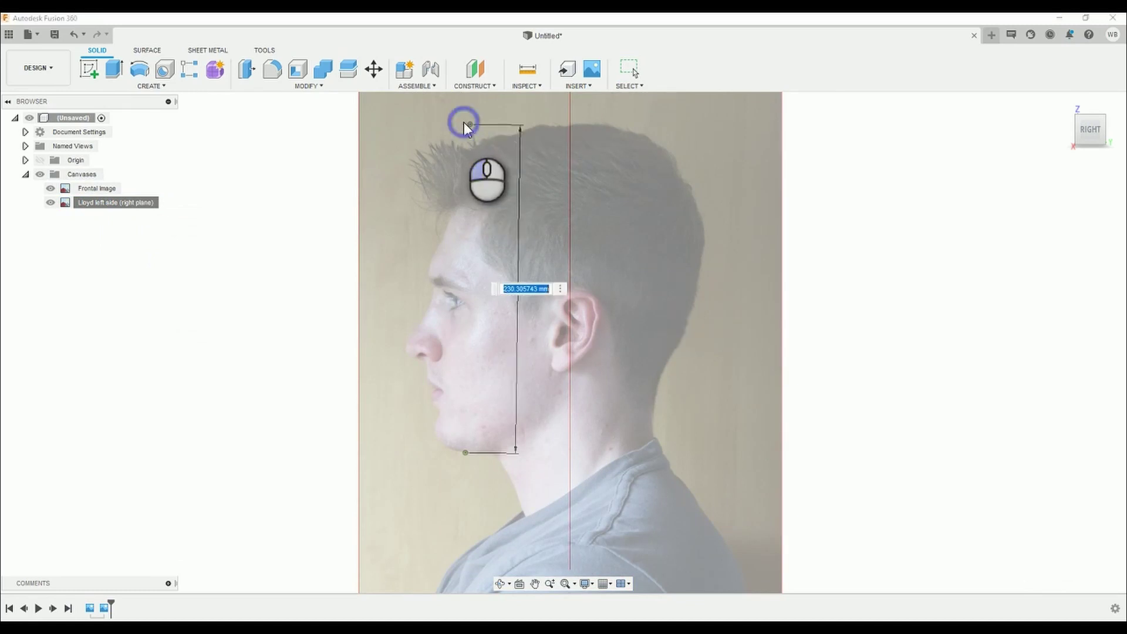
# - Recalibrate the left-side canvas to 230 mm between the bottom of the chin and the top of the hair
pyautogui.rightClick(118, 203)
pyautogui.click(111, 224)
pyautogui.click(474, 454)
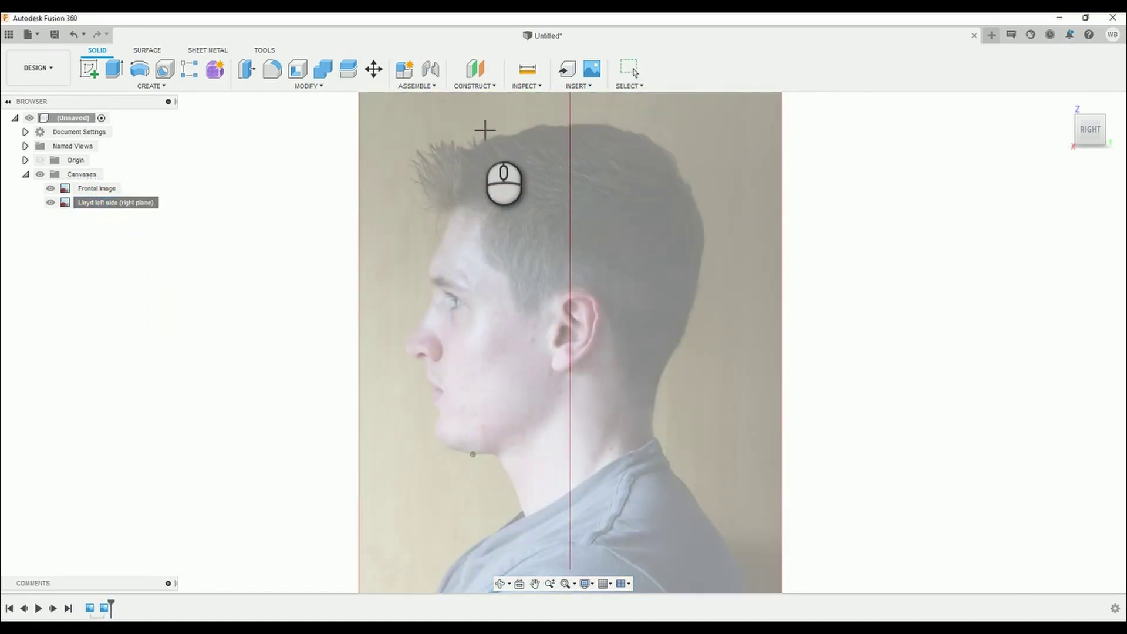
pyautogui.click(480, 126)
pyautogui.write('230')
pyautogui.press('Return')
# - Repeat the left-side canvas calibration with new chin and hair-top points, set 230 mm apart
pyautogui.rightClick(126, 201)
pyautogui.click(144, 237)
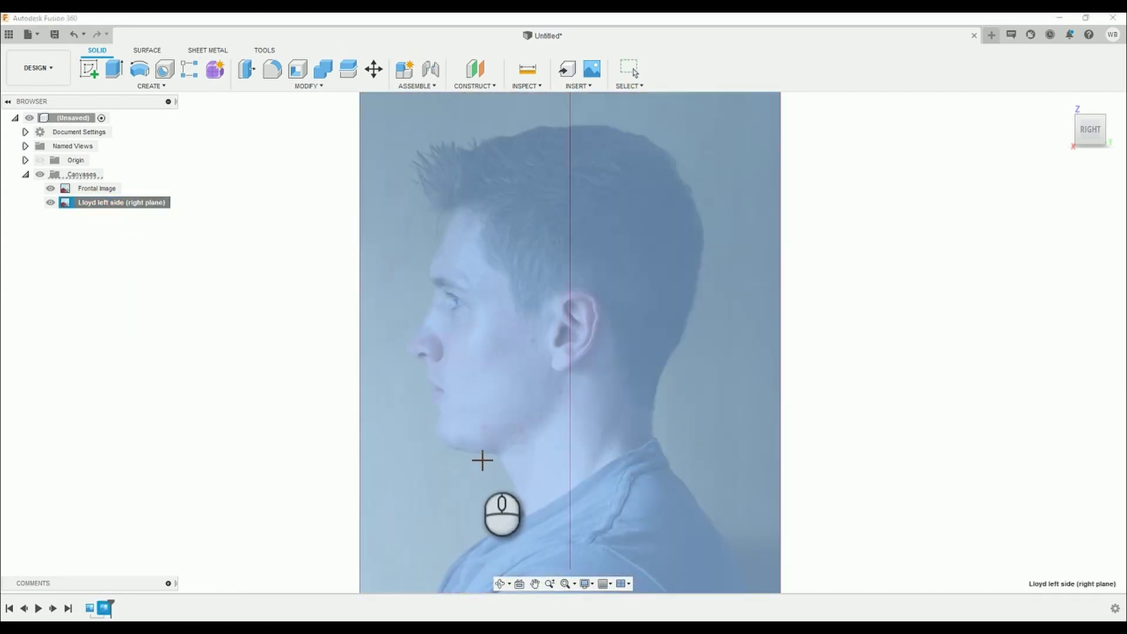
pyautogui.click(479, 453)
pyautogui.click(484, 126)
pyautogui.write('230')
pyautogui.press('Return')
# - Align the left-side canvas with the frontal head by moving it to a Y distance of about 2.05 mm
pyautogui.click(1079, 131)
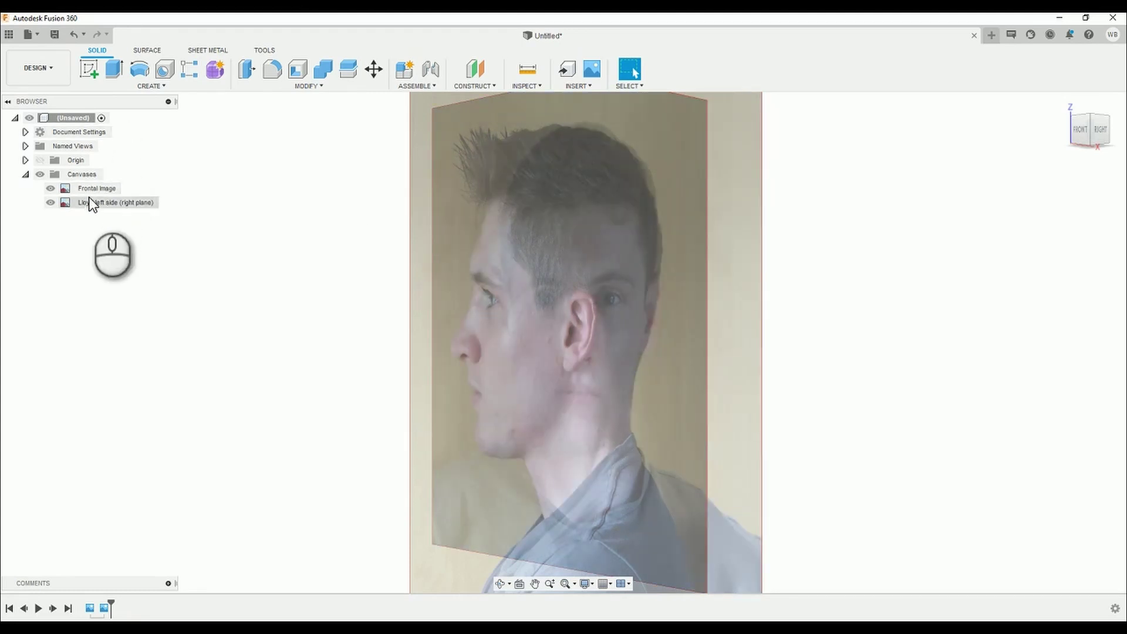
pyautogui.rightClick(89, 200)
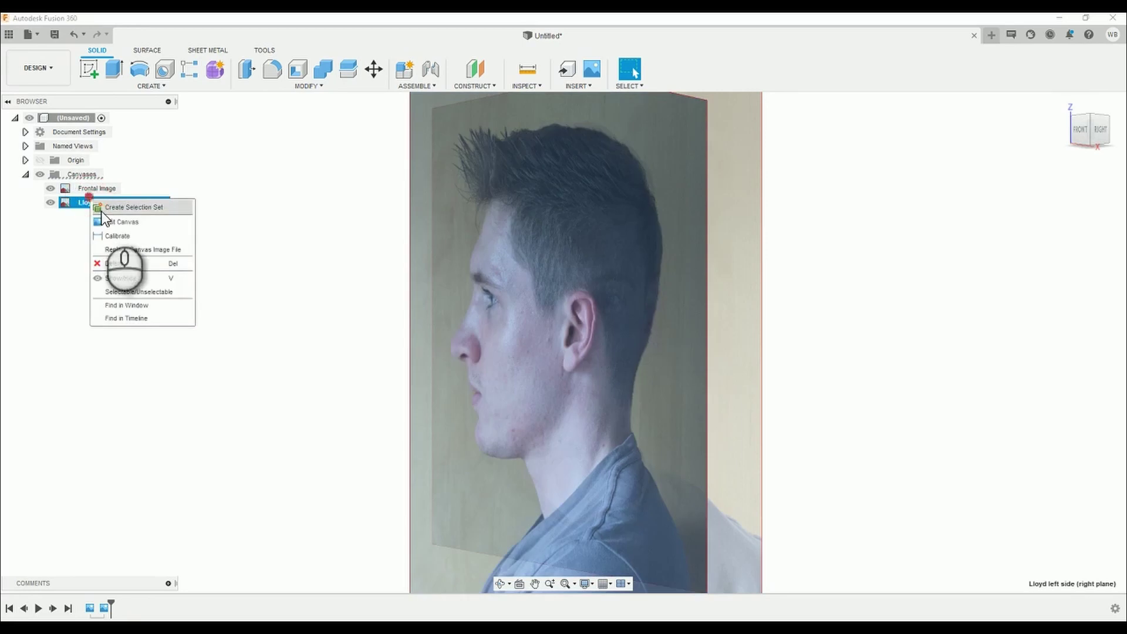
pyautogui.click(109, 221)
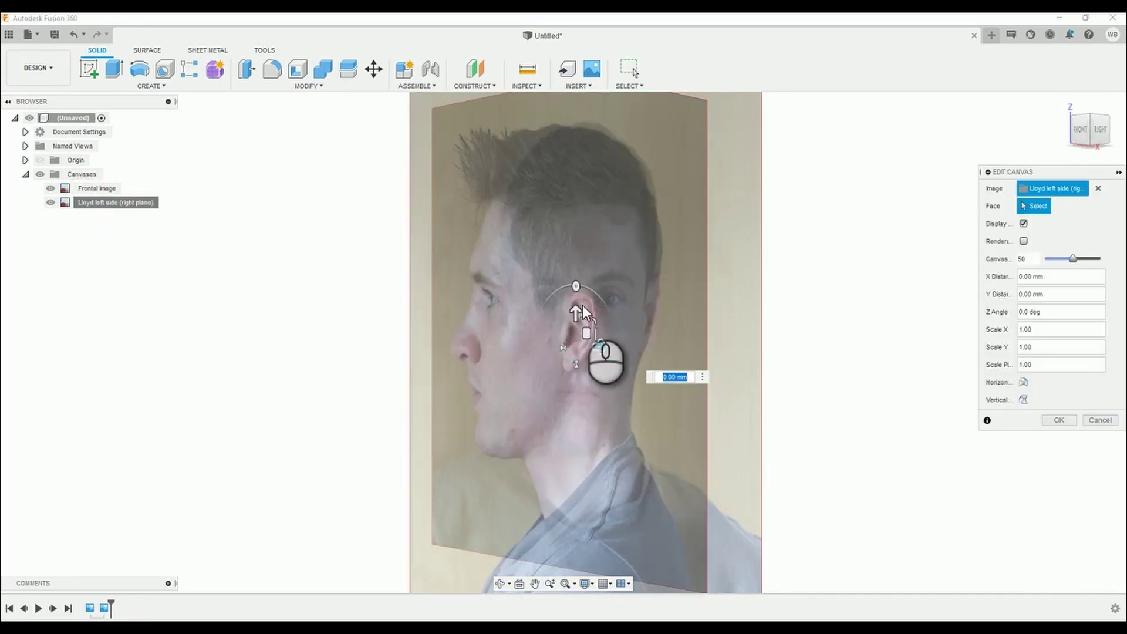
pyautogui.moveTo(579, 320); pyautogui.dragTo(578, 316)
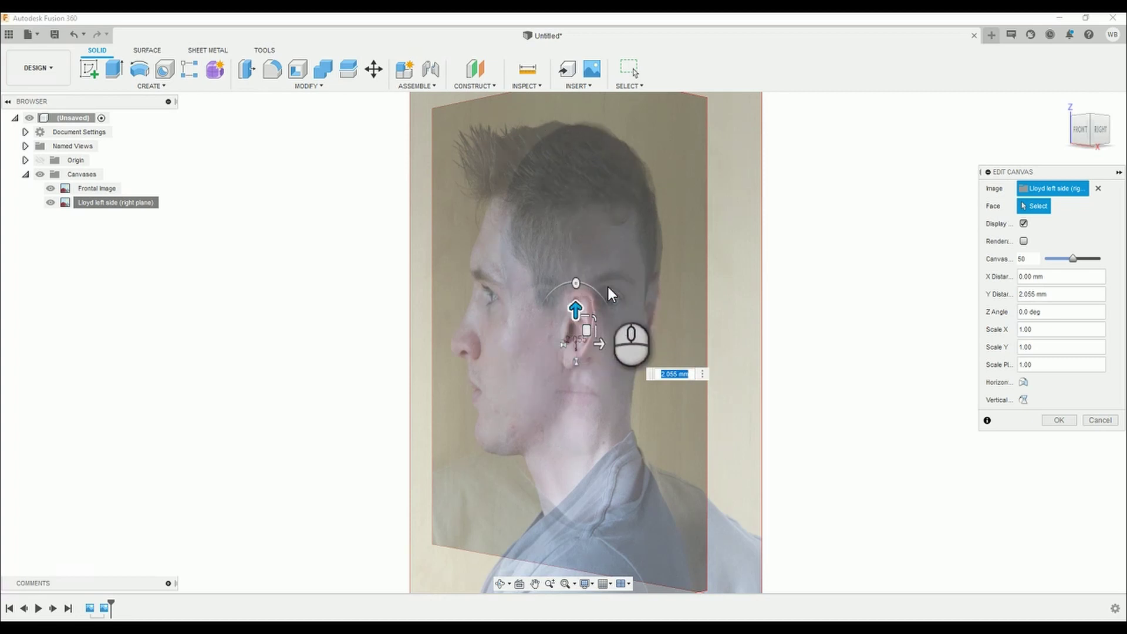
pyautogui.moveTo(576, 309); pyautogui.dragTo(580, 317)
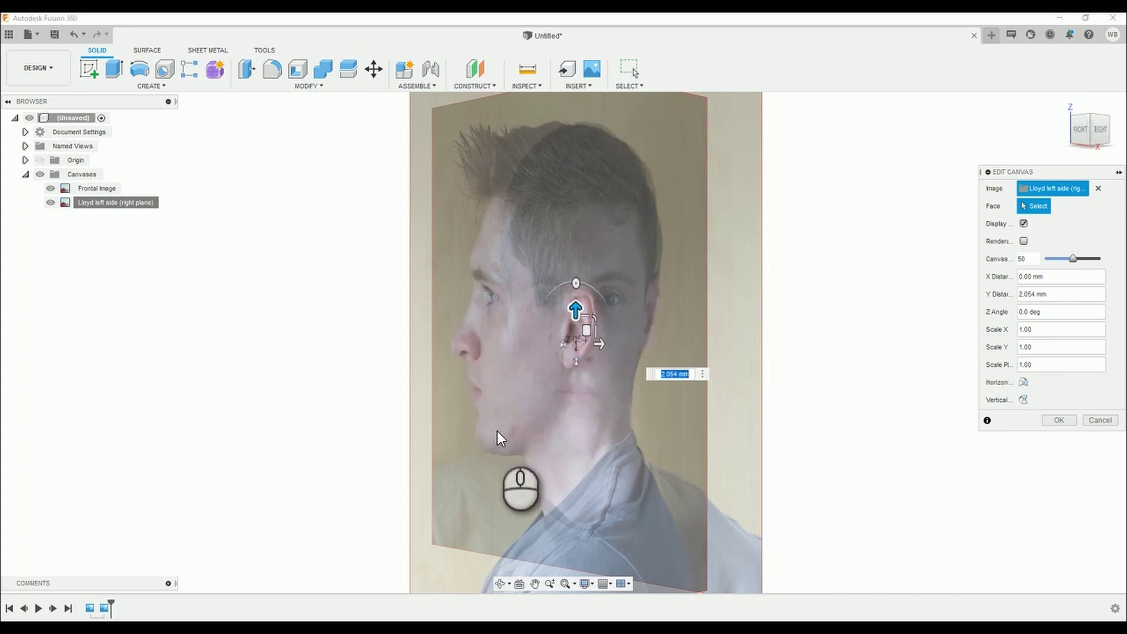
pyautogui.click(1060, 420)
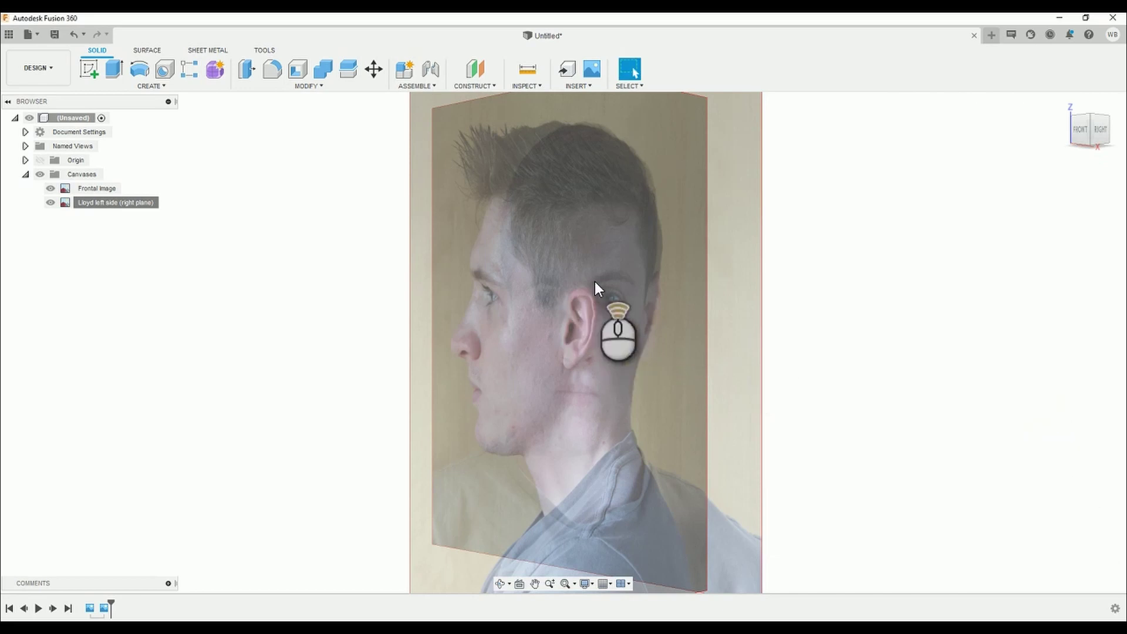
# - Hide the left-side canvas and insert the right-side head photo from the computer as a canvas on the YZ plane
pyautogui.keyDown('shift'); pyautogui.moveTo(594, 281); pyautogui.dragTo(706, 299, button='middle'); pyautogui.keyUp('shift')
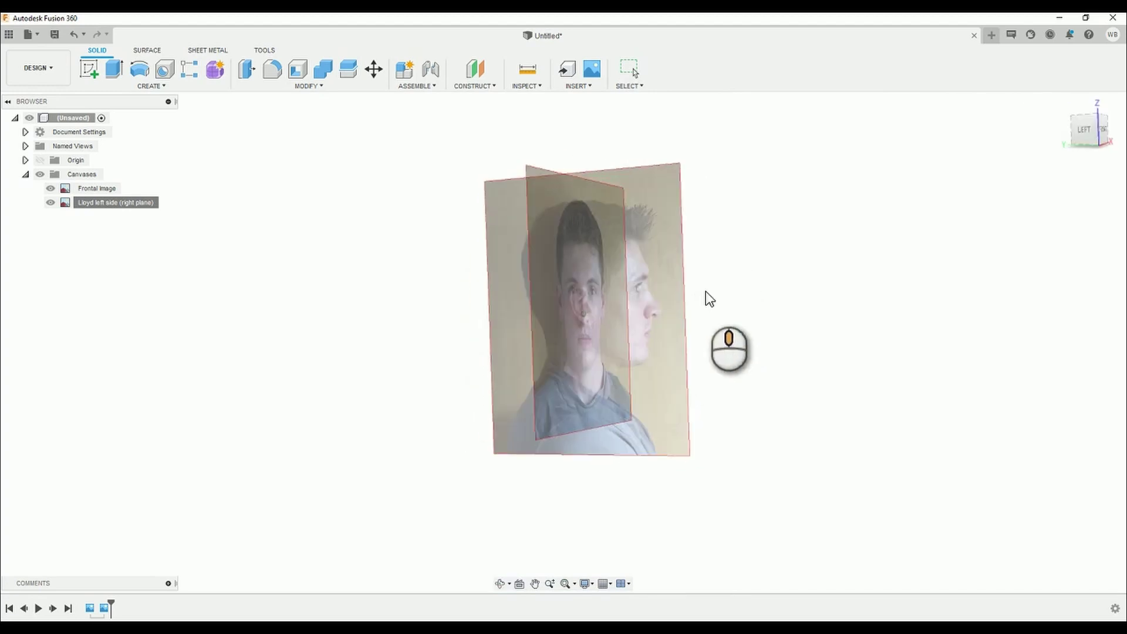
pyautogui.click(45, 204)
pyautogui.click(577, 85)
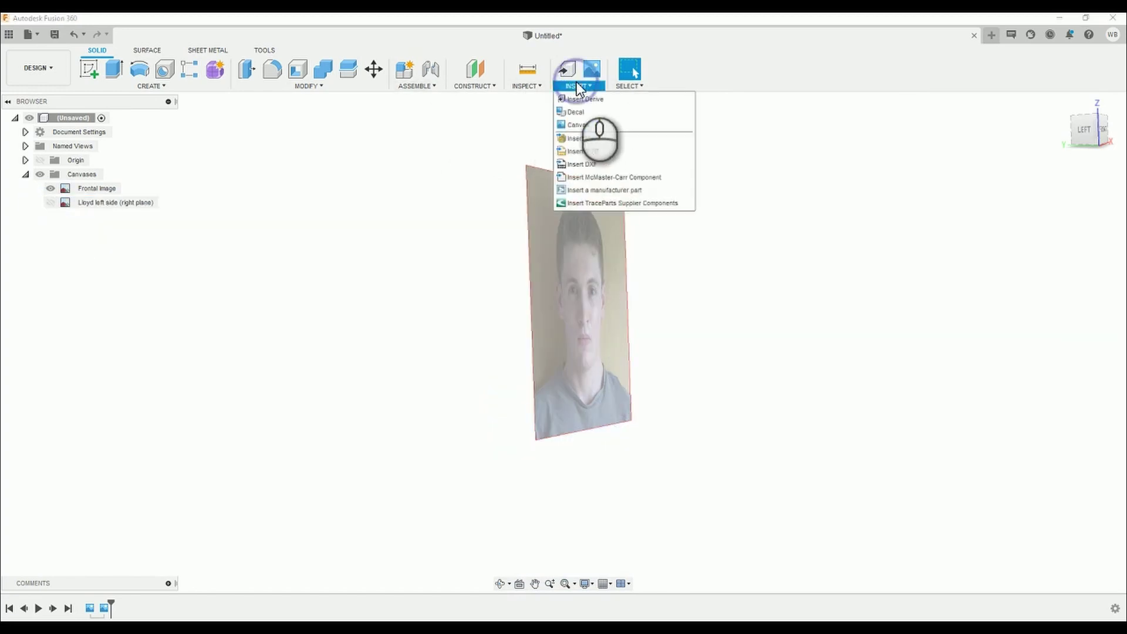
pyautogui.click(608, 124)
pyautogui.click(421, 441)
pyautogui.click(339, 123)
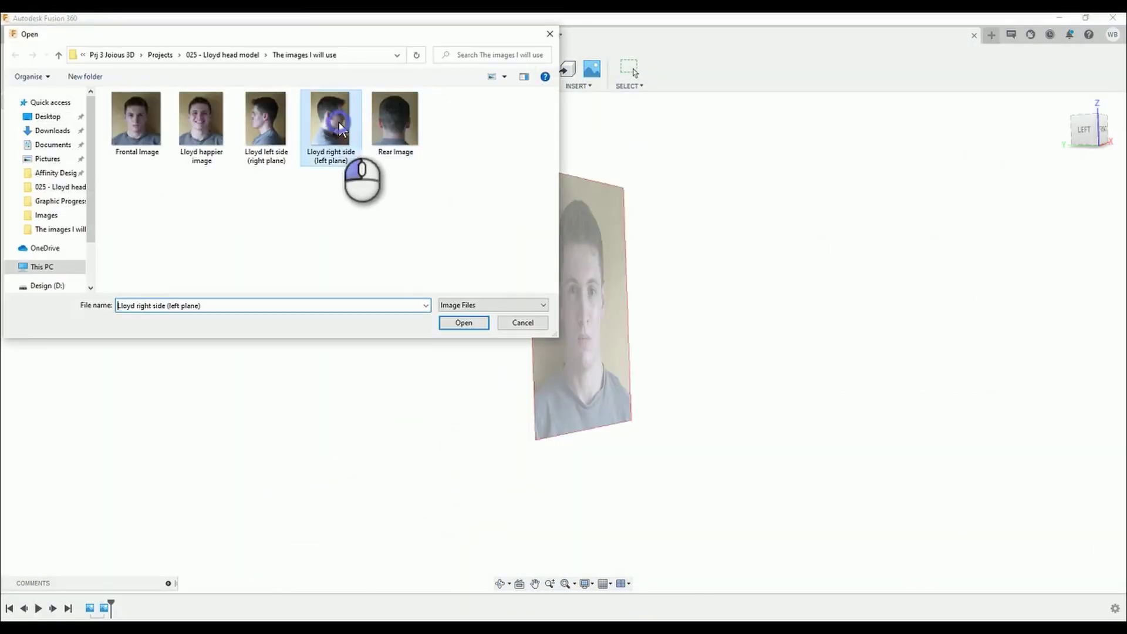
pyautogui.click(472, 322)
pyautogui.click(566, 270)
# - Flip the right-side head canvas horizontally in the left view and accept its placement
pyautogui.click(1082, 124)
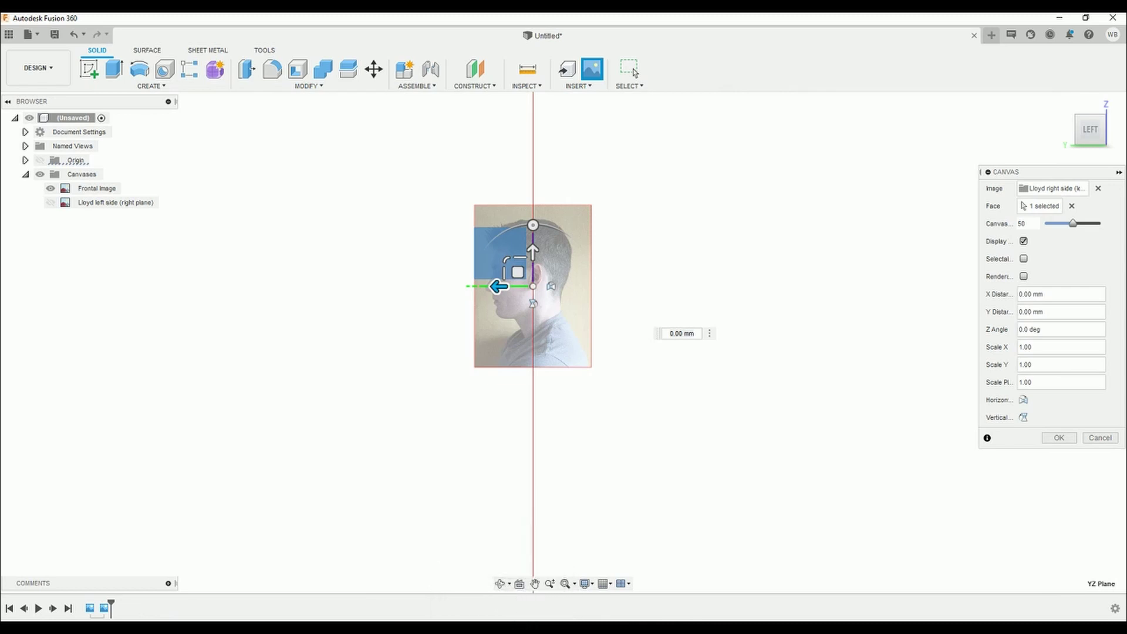
pyautogui.moveTo(417, 632)
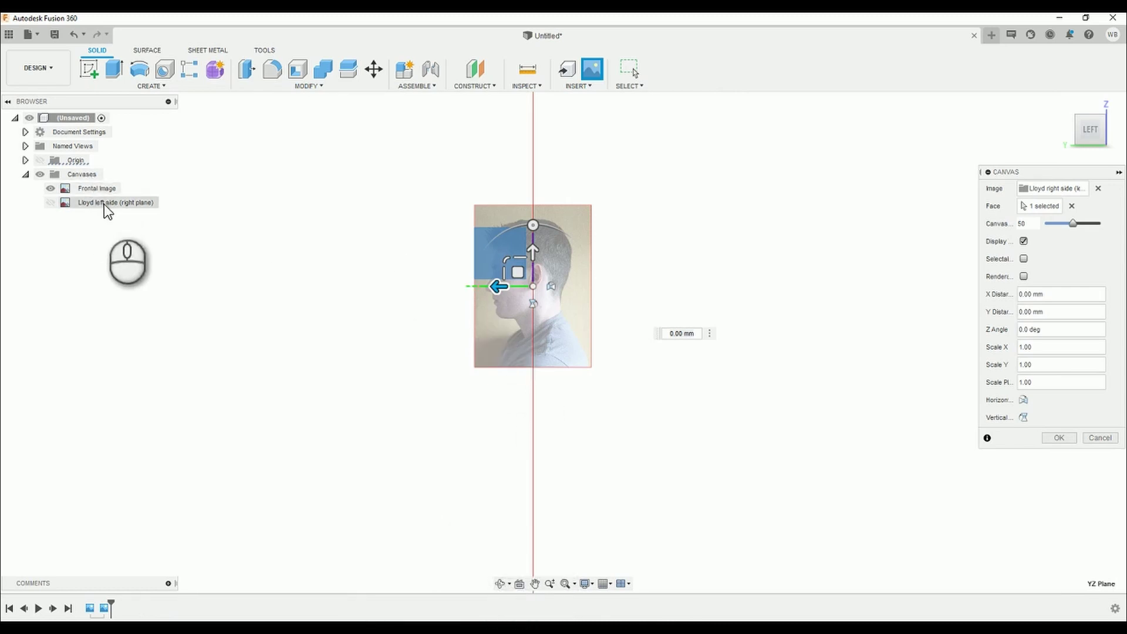
pyautogui.click(534, 306)
pyautogui.click(555, 294)
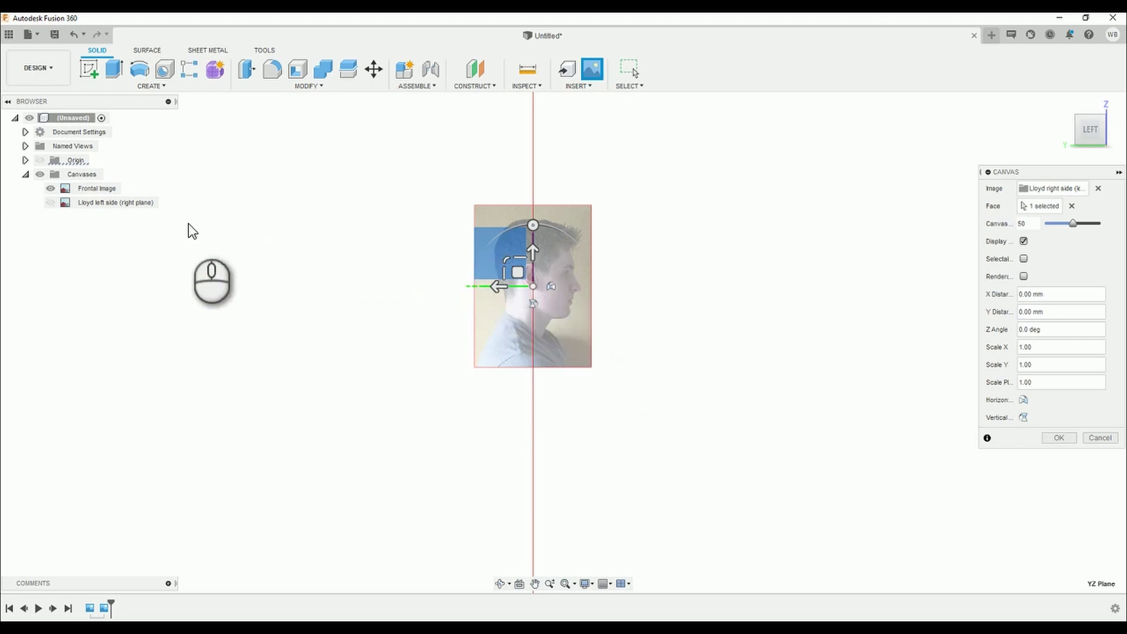
pyautogui.click(1062, 437)
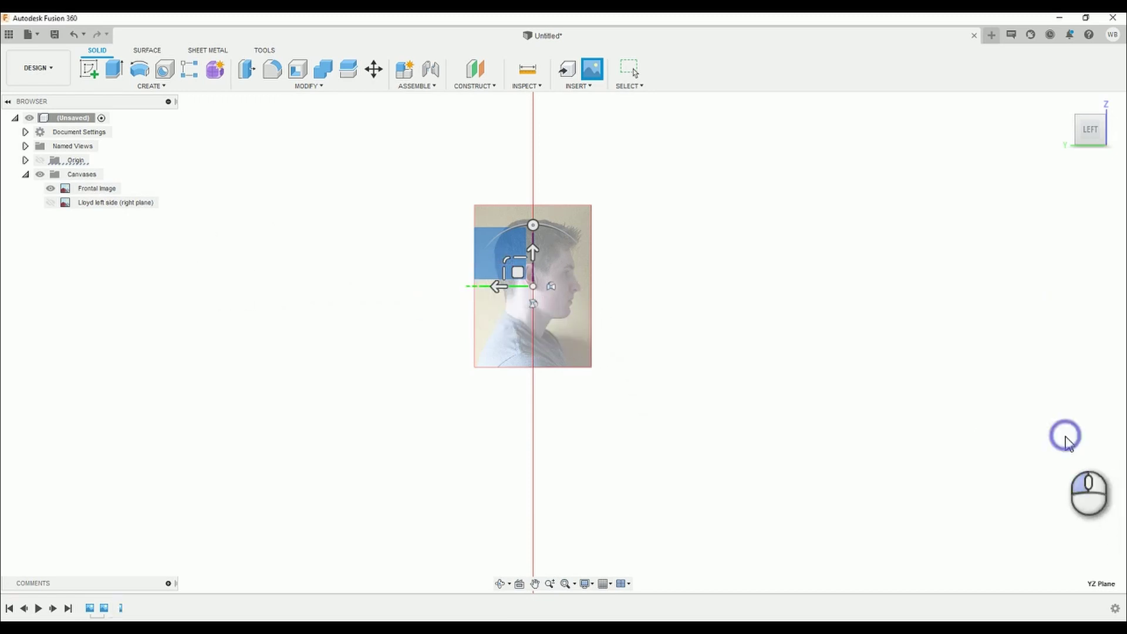
# - Calibrate the right-side canvas in the left view, using points at the bottom of the chin and the top of the hair
pyautogui.keyDown('shift'); pyautogui.moveTo(510, 255); pyautogui.dragTo(533, 253, button='middle'); pyautogui.keyUp('shift')
pyautogui.click(1088, 128)
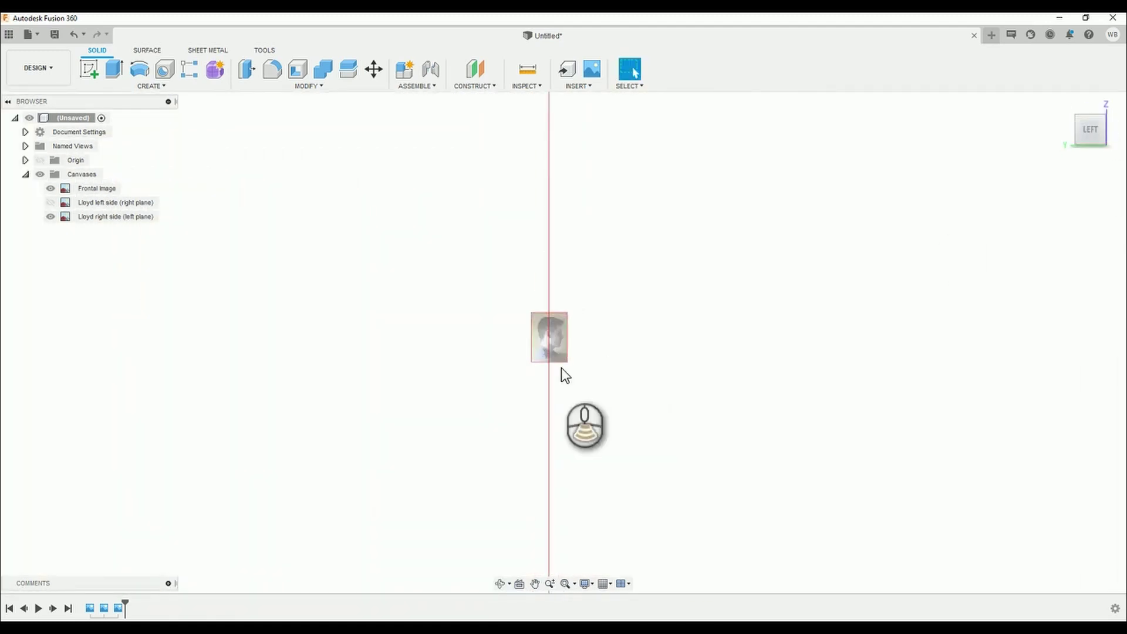
pyautogui.scroll(10, 561, 367)
pyautogui.click(117, 217)
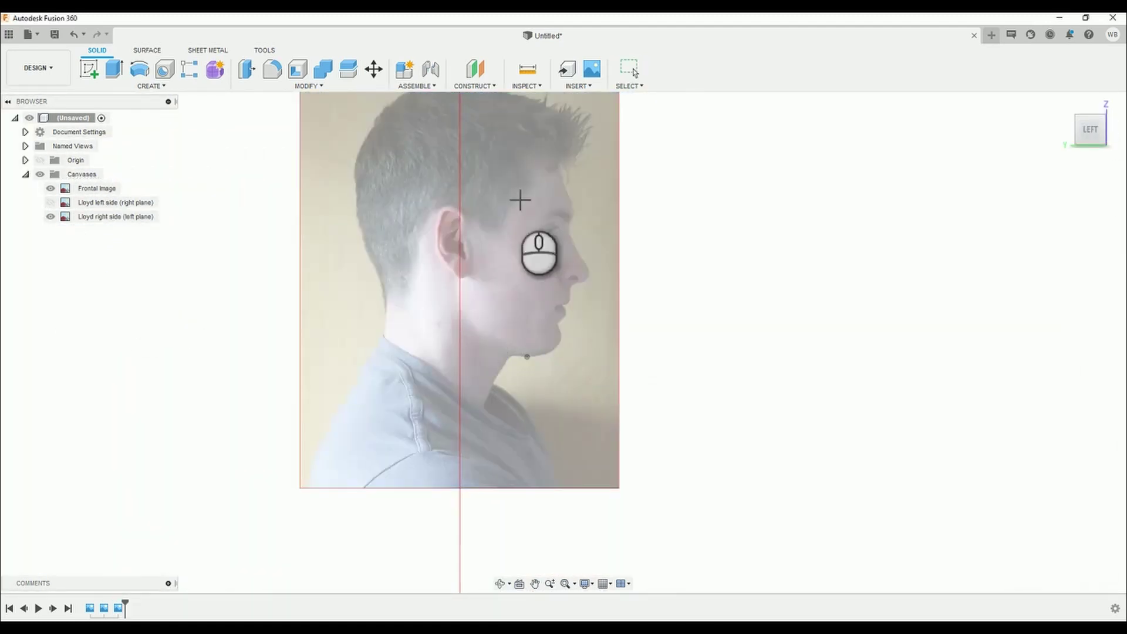
pyautogui.scroll(-3, 529, 114)
pyautogui.click(526, 112)
pyautogui.click(529, 298)
pyautogui.write('2')
pyautogui.press('Return')
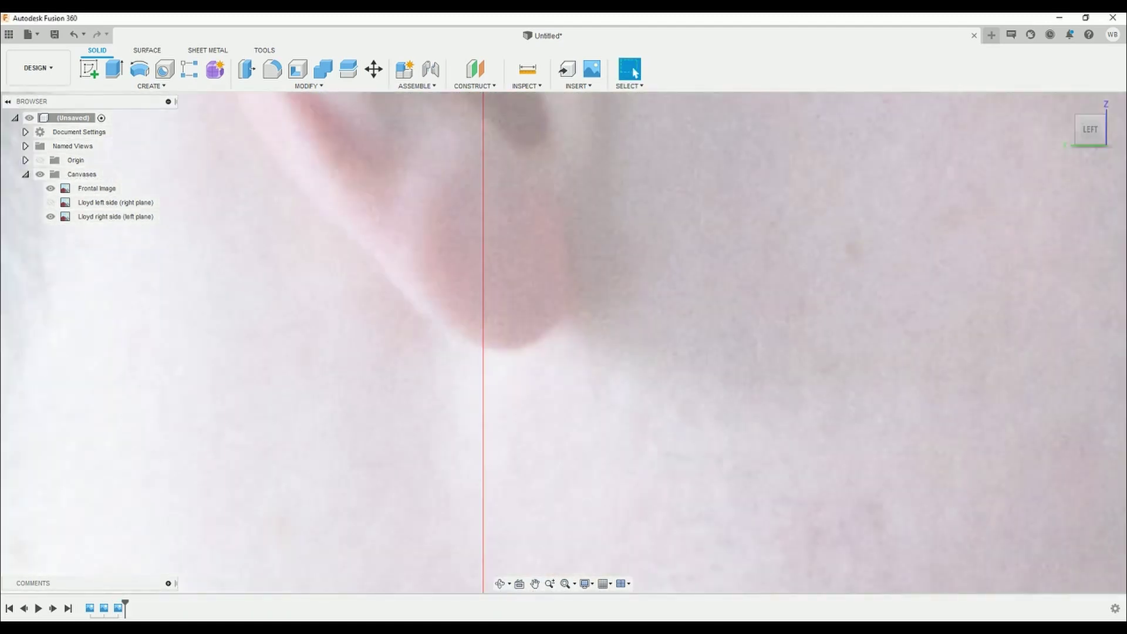
# - Show the left-side canvas again, toggling its visibility to compare its alignment with the right-side canvas
pyautogui.scroll(-6, 508, 336)
pyautogui.click(50, 202)
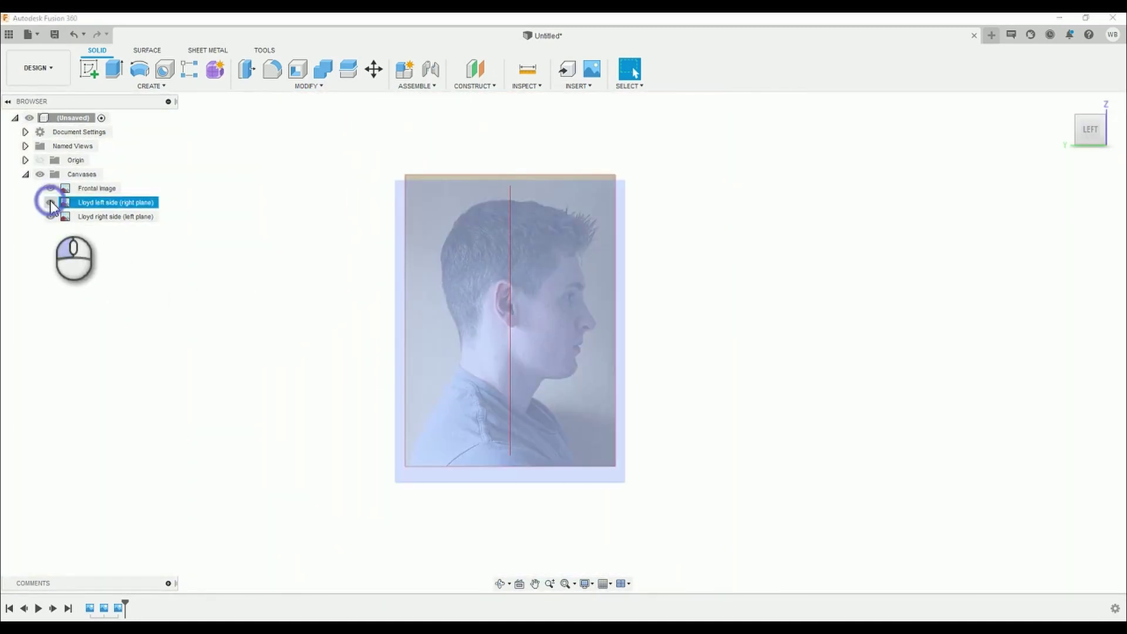
pyautogui.click(51, 202)
pyautogui.click(51, 202)
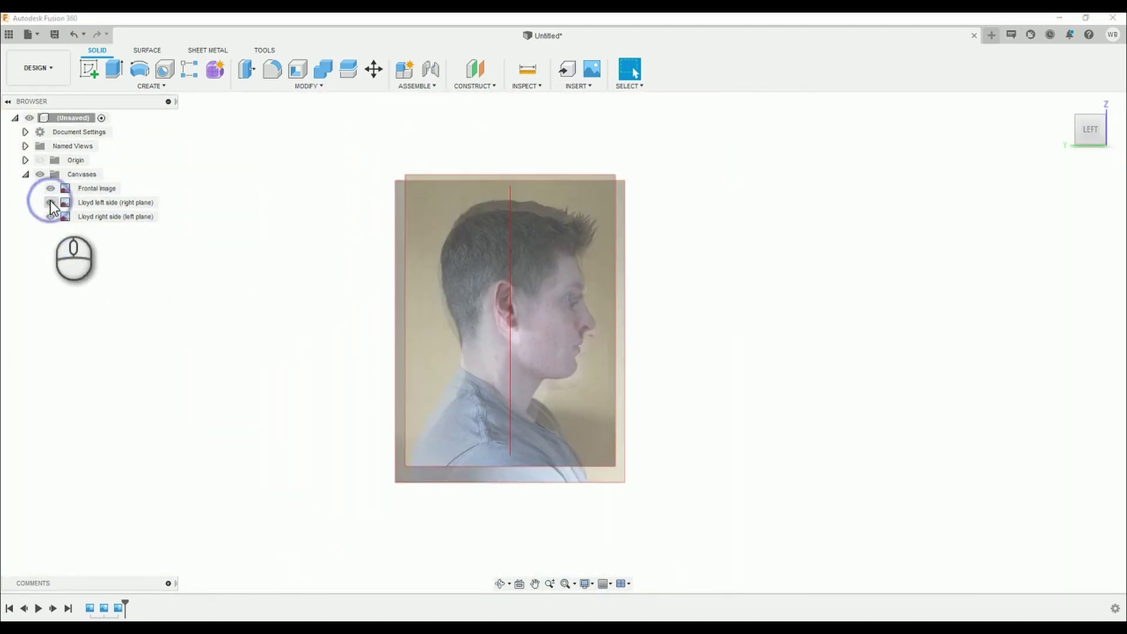
pyautogui.click(51, 202)
pyautogui.click(50, 202)
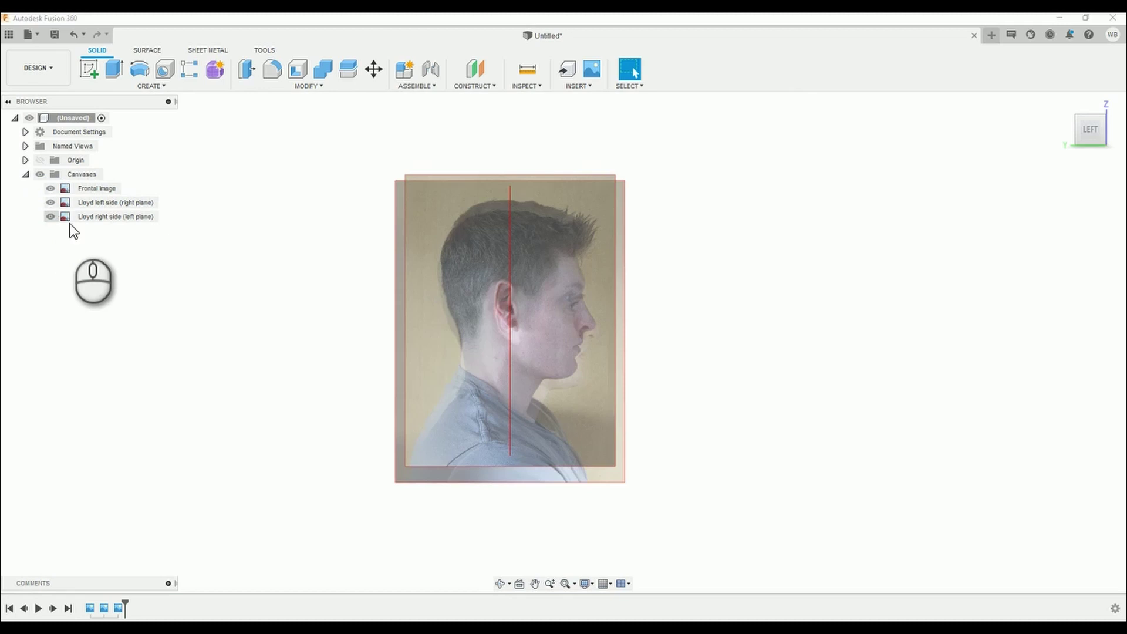
pyautogui.rightClick(87, 202)
pyautogui.click(115, 223)
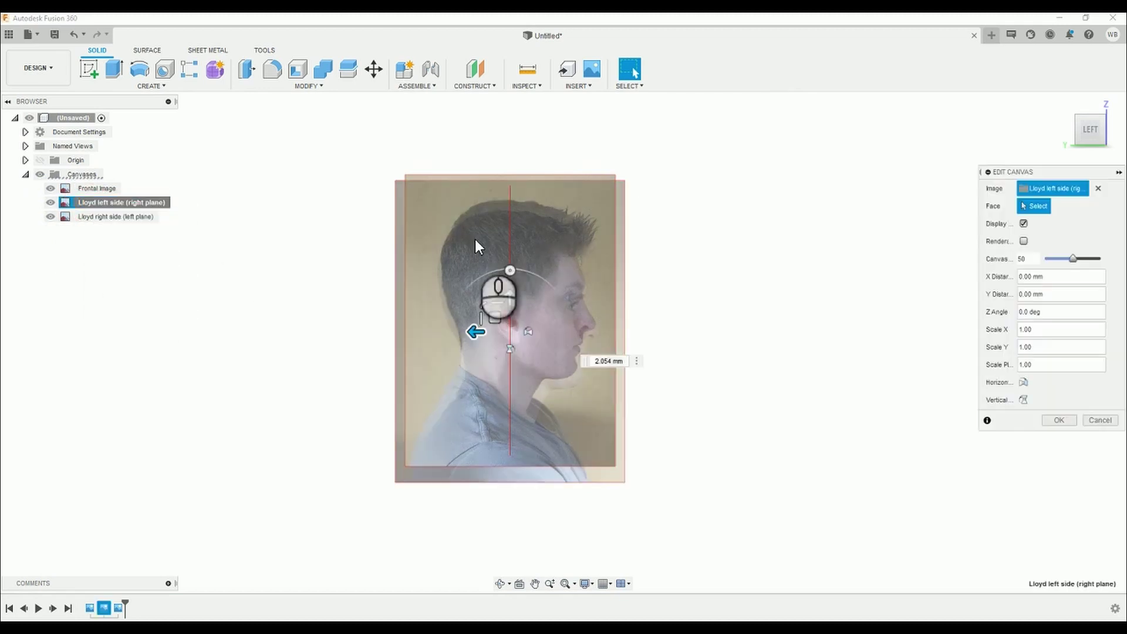
pyautogui.click(1088, 421)
# - Edit the right-side head canvas and shift it down about 12.7 mm to line up with the left-side canvas
pyautogui.rightClick(109, 217)
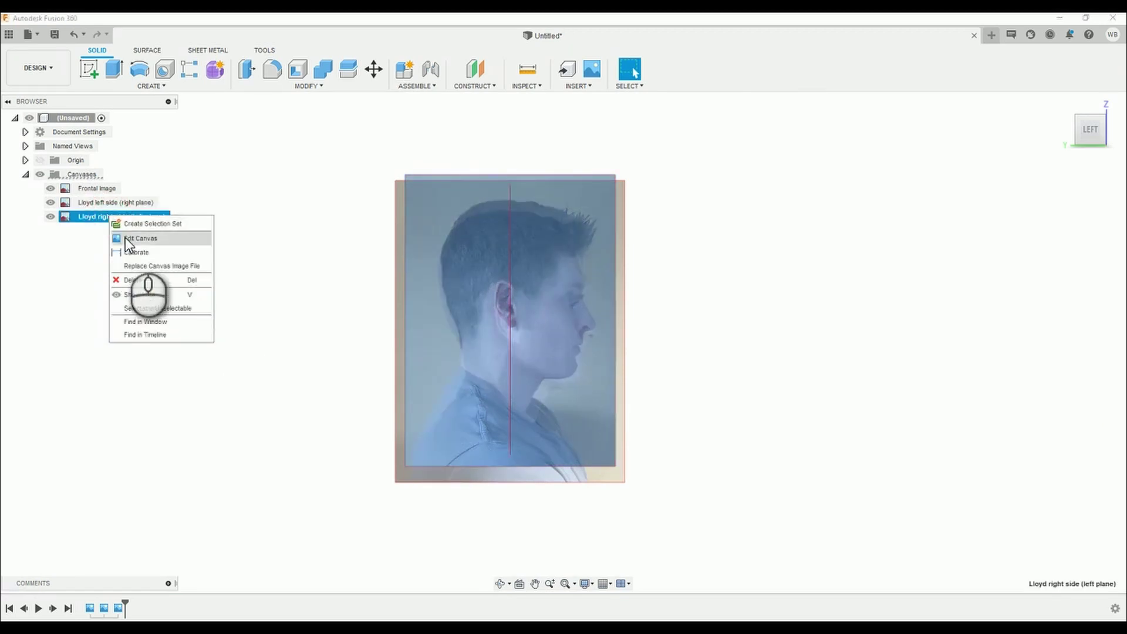
pyautogui.click(125, 238)
pyautogui.moveTo(510, 287); pyautogui.dragTo(515, 301)
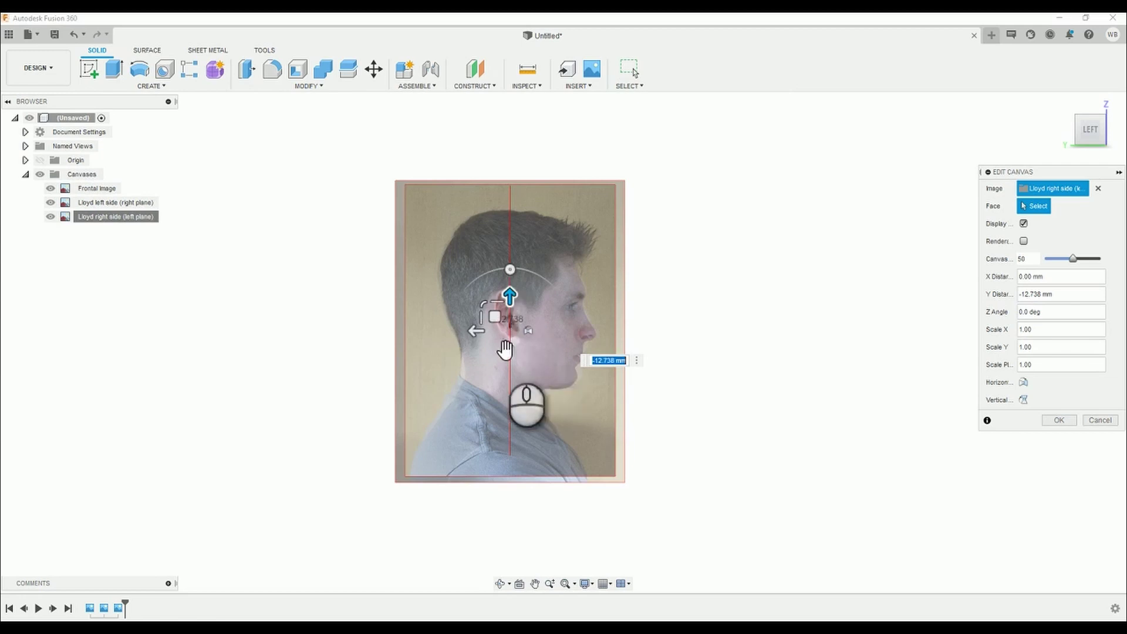
# - Toggle the visibility of both side canvases to compare the alignment of the ear, face and chin
pyautogui.scroll(-3, 485, 375)
pyautogui.scroll(5, 484, 371)
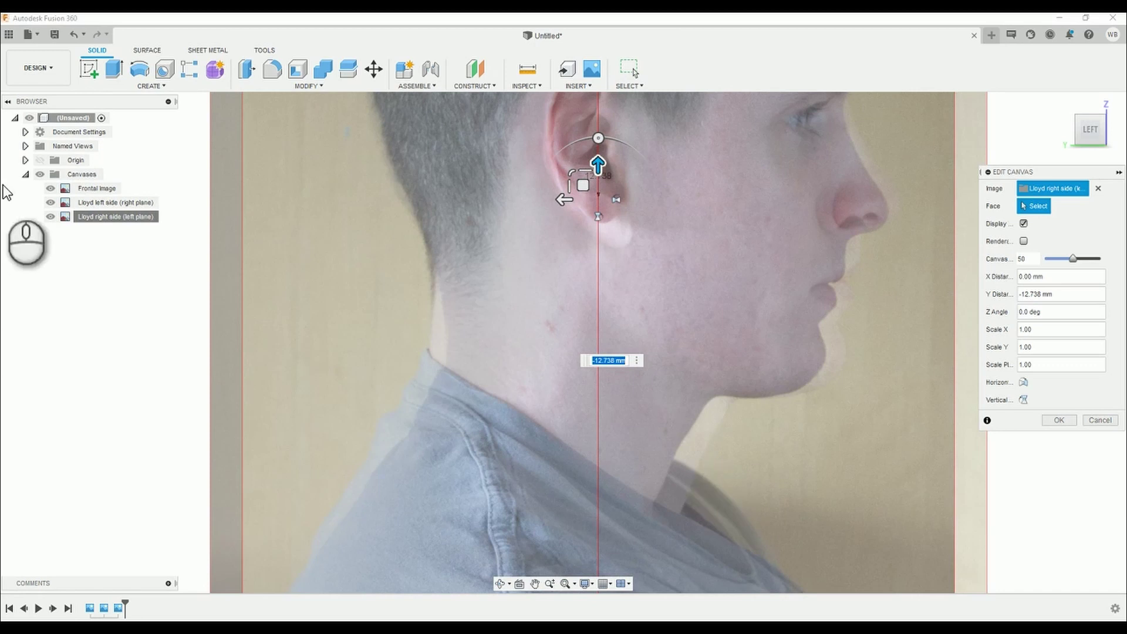
pyautogui.click(51, 203)
pyautogui.click(52, 203)
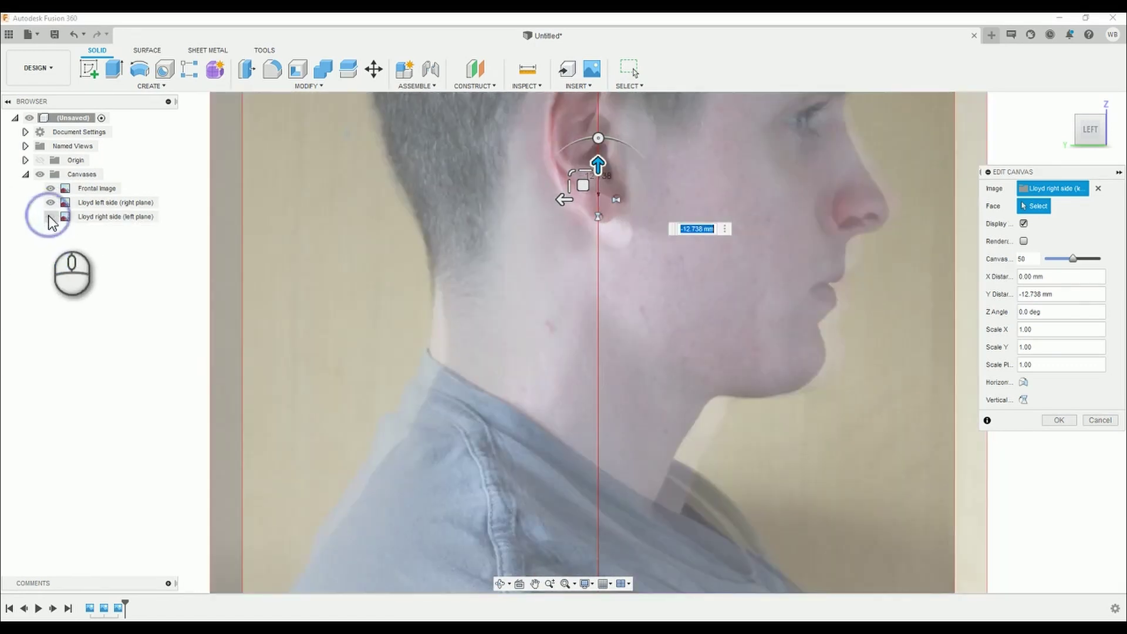
pyautogui.click(48, 219)
pyautogui.click(50, 203)
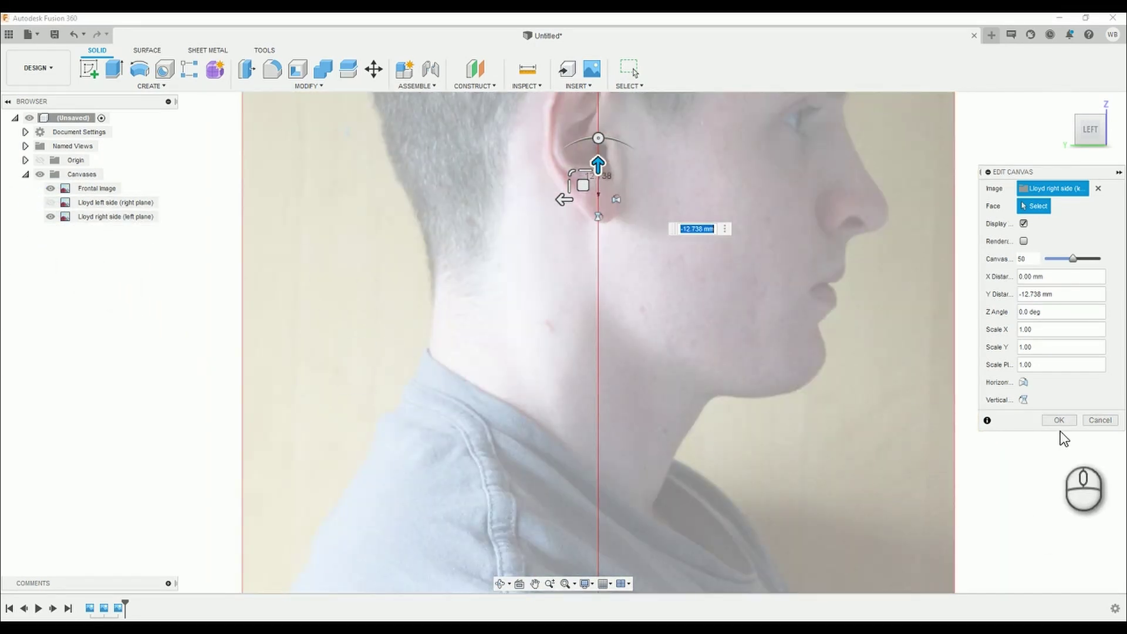
pyautogui.click(51, 202)
# - Tilt the right-side canvas slightly counterclockwise, nudge it about 0.03 mm in X and -0.71 mm in Y, and accept the edit
pyautogui.scroll(-3, 648, 190)
pyautogui.moveTo(725, 154); pyautogui.dragTo(633, 368, button='middle')
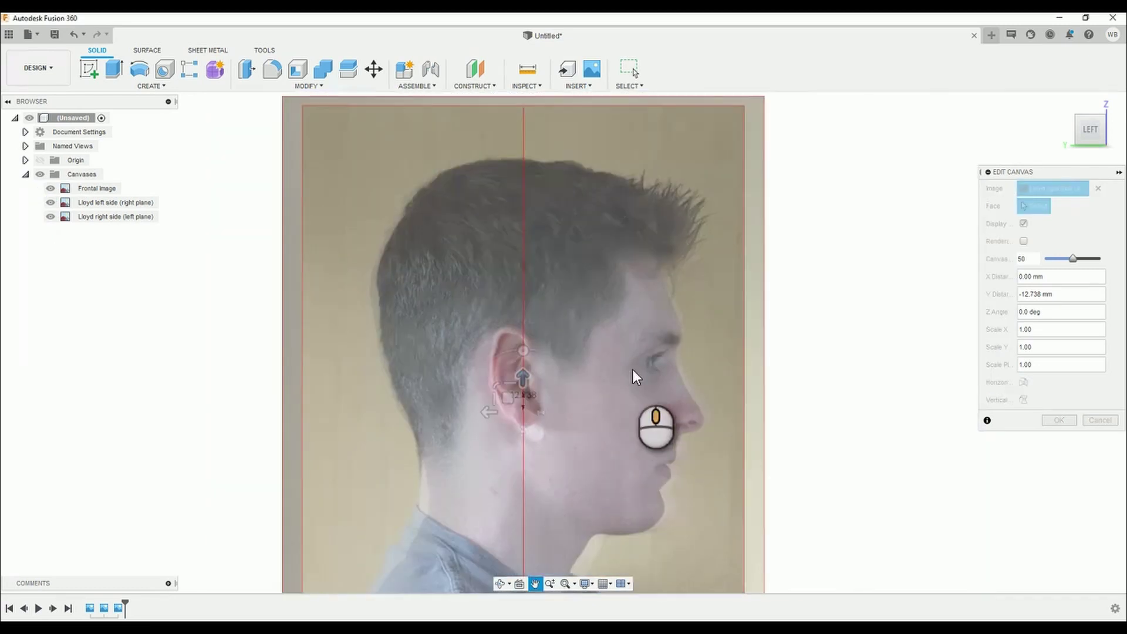
pyautogui.moveTo(488, 411); pyautogui.dragTo(486, 412)
pyautogui.moveTo(529, 355); pyautogui.dragTo(528, 353)
pyautogui.moveTo(512, 398); pyautogui.dragTo(513, 400)
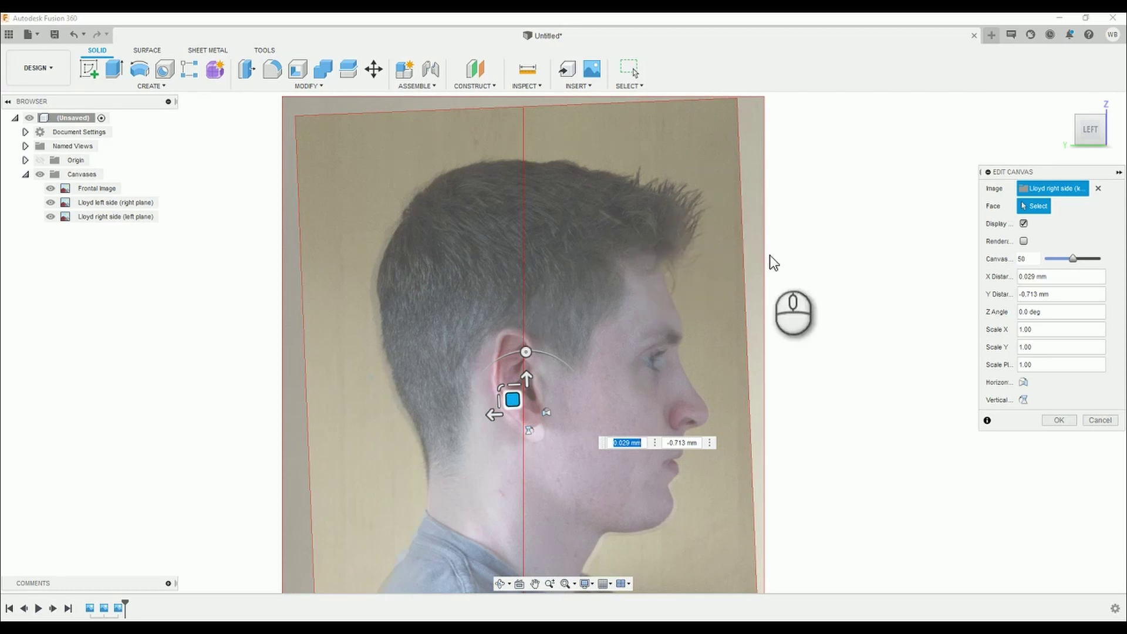
pyautogui.keyDown('shift'); pyautogui.moveTo(856, 272); pyautogui.dragTo(781, 211, button='middle'); pyautogui.keyUp('shift')
pyautogui.click(1059, 420)
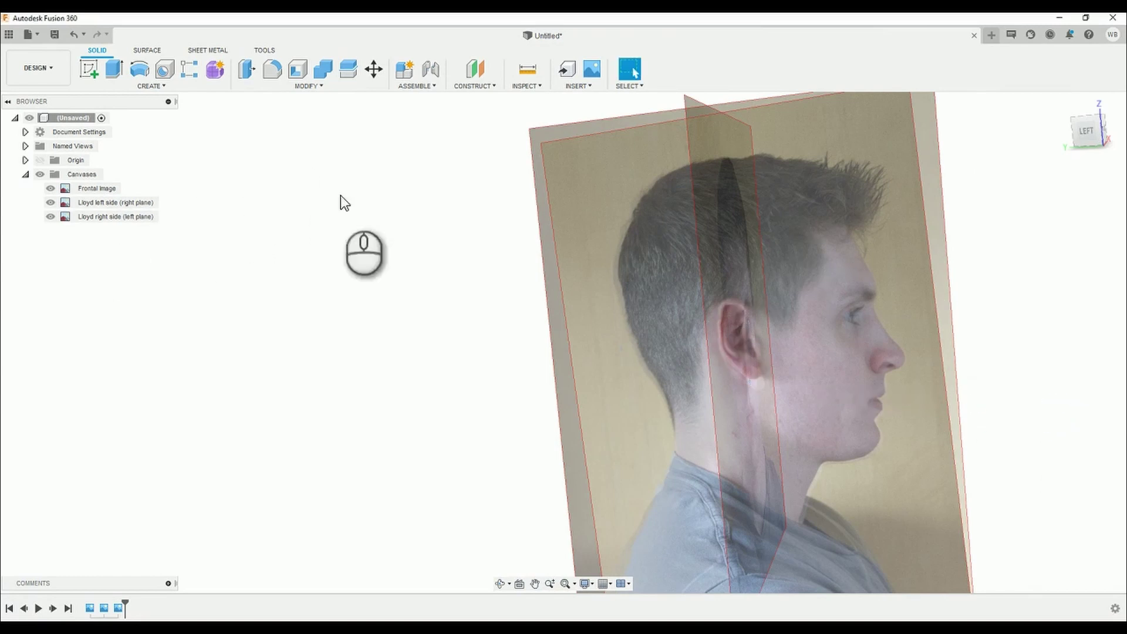
# - Hide the right-side and left-side head canvases, leaving only the frontal image displayed
pyautogui.click(50, 217)
pyautogui.click(50, 202)
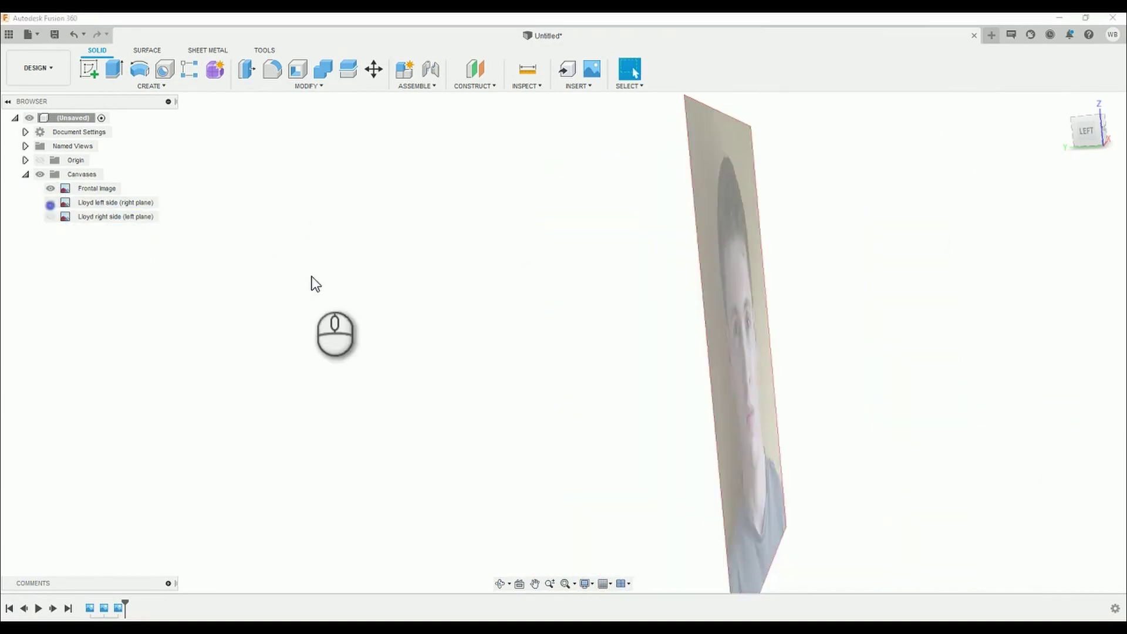
pyautogui.keyDown('shift'); pyautogui.moveTo(312, 282); pyautogui.dragTo(273, 260, button='middle'); pyautogui.keyUp('shift')
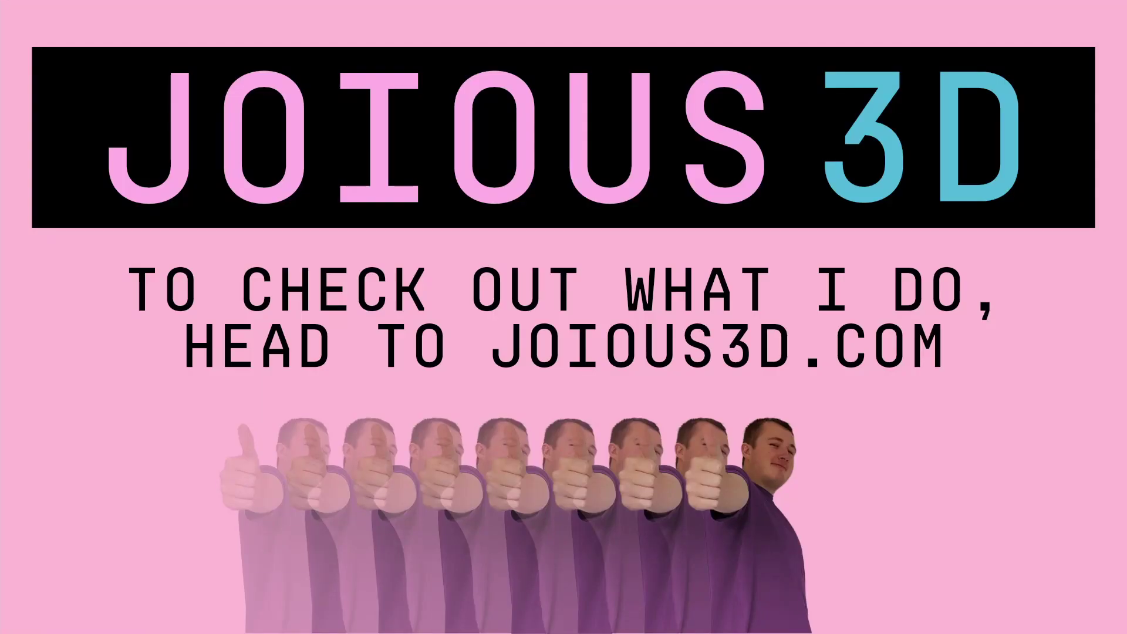